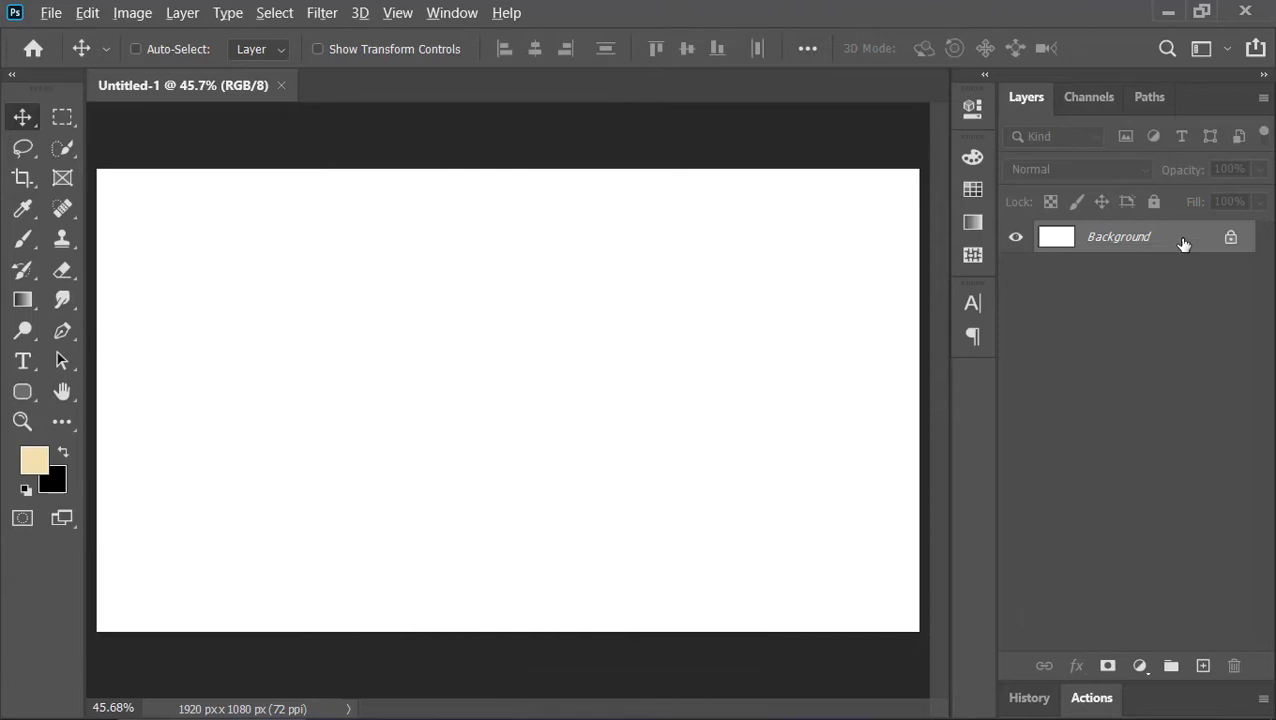
Step: Fill the Background layer with the pale sand foreground colour
key(alt+BackSpace)
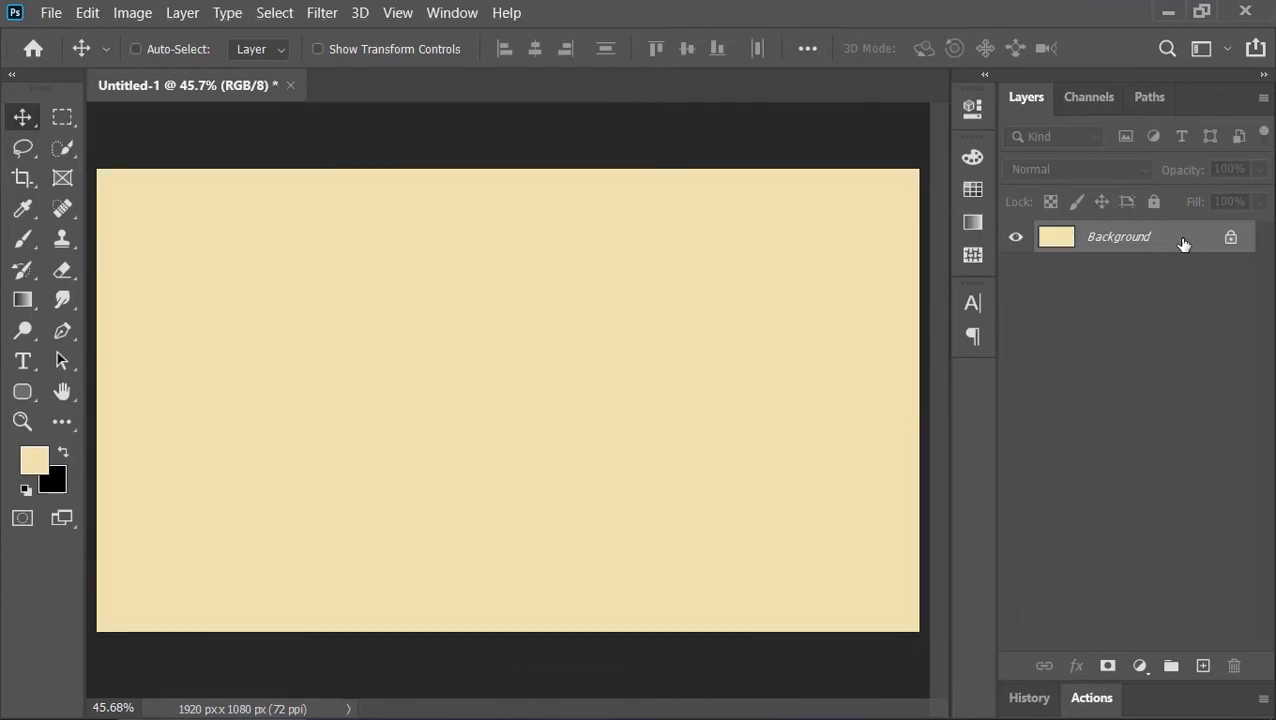
Step: Add the word "Sand" as black text on the canvas and move it to the centre
click(24, 365)
key(d)
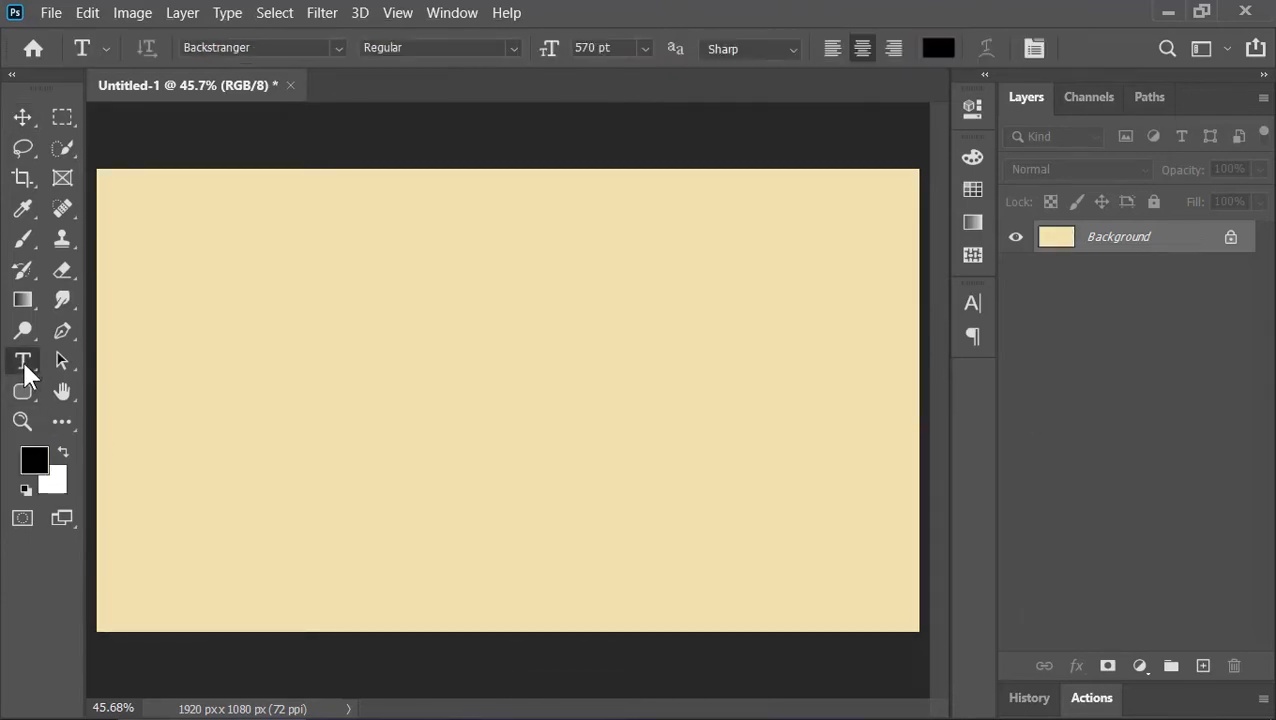
click(368, 443)
text(Sand)
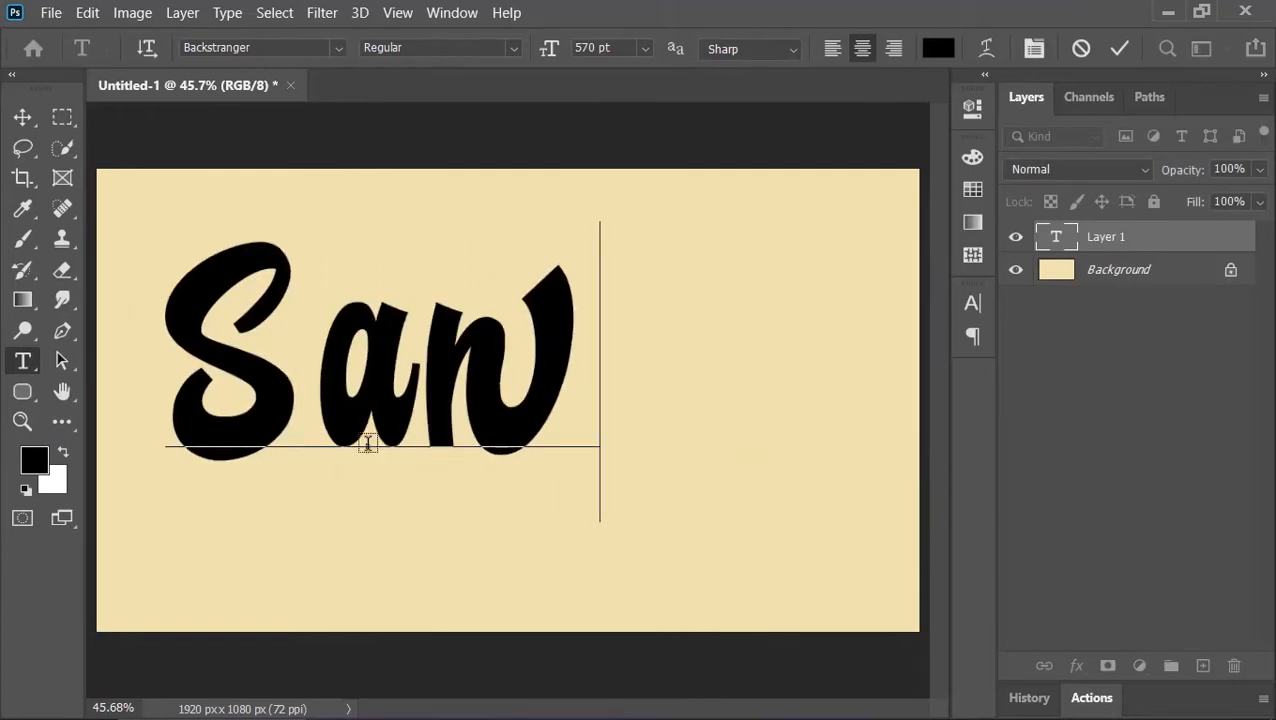
click(1117, 48)
key(v)
drag(434, 362, 575, 420)
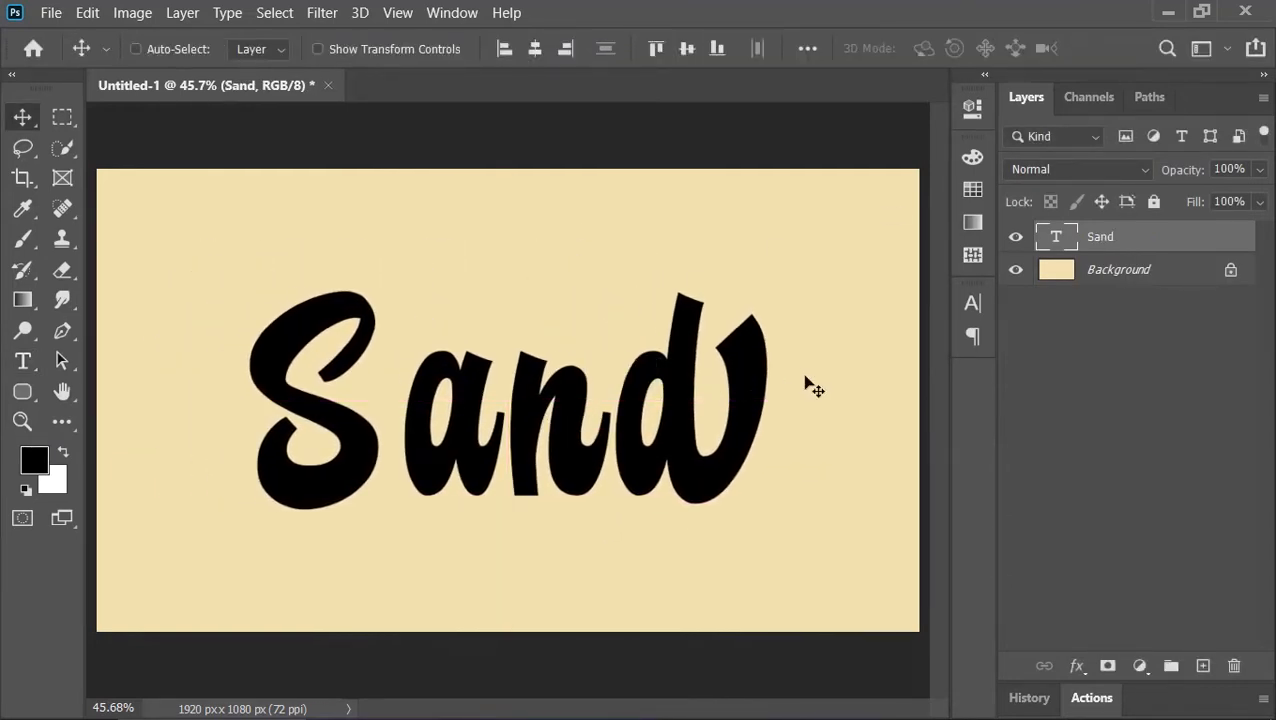
Step: Create a new layer above the Sand text and name it "Line"
click(1203, 666)
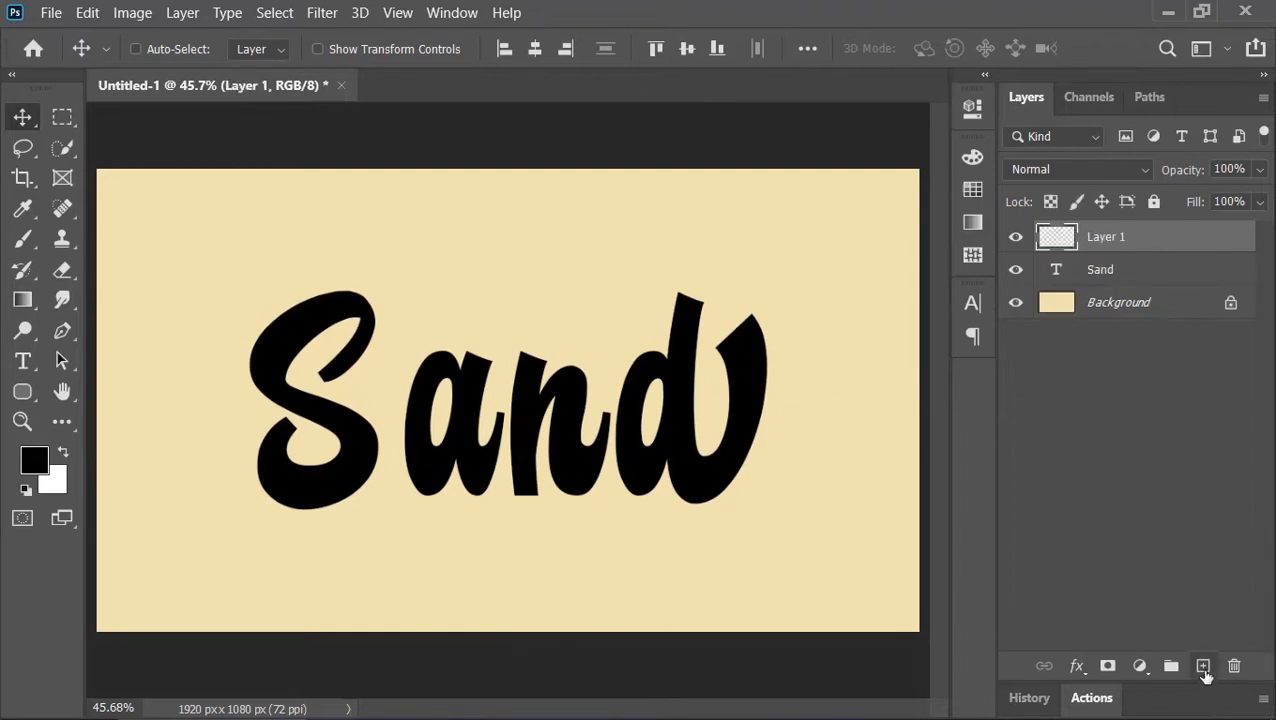
double_click(1105, 237)
text(Line)
key(Return)
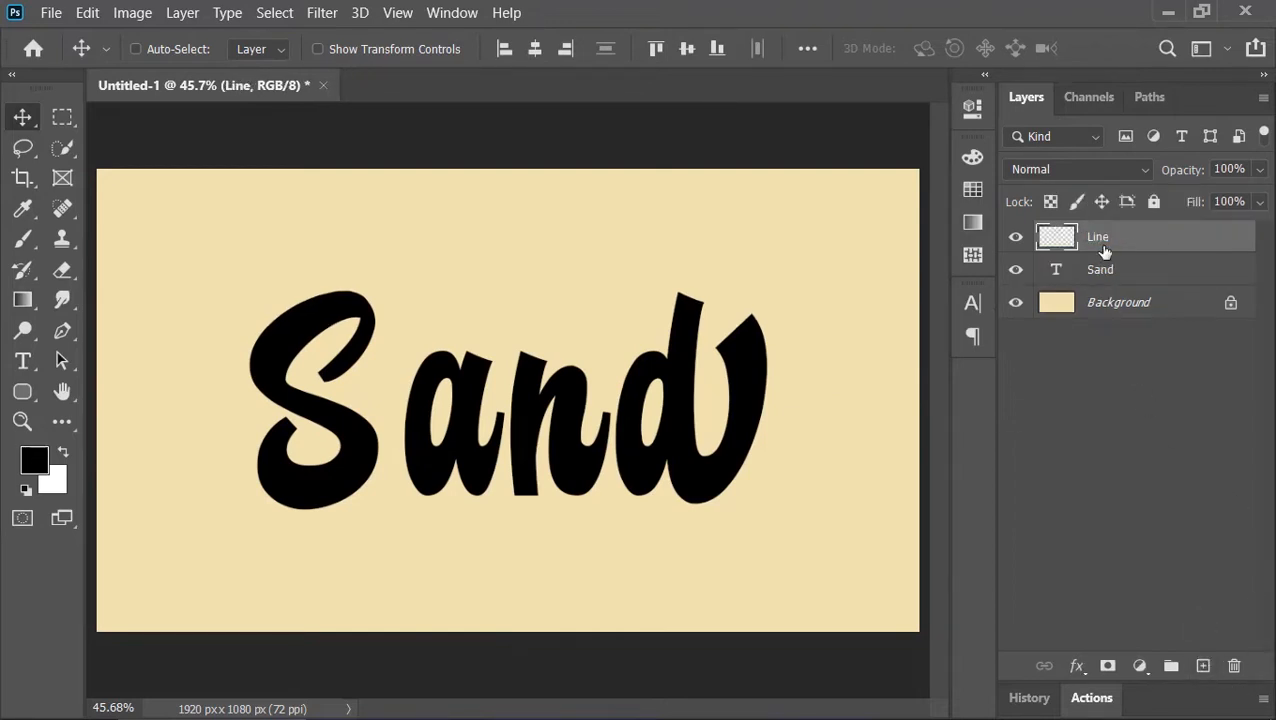
Step: Paint thick wavy black lines along the canvas's left corners, top edge and right edge with an 80 px brush on the Line layer
click(29, 245)
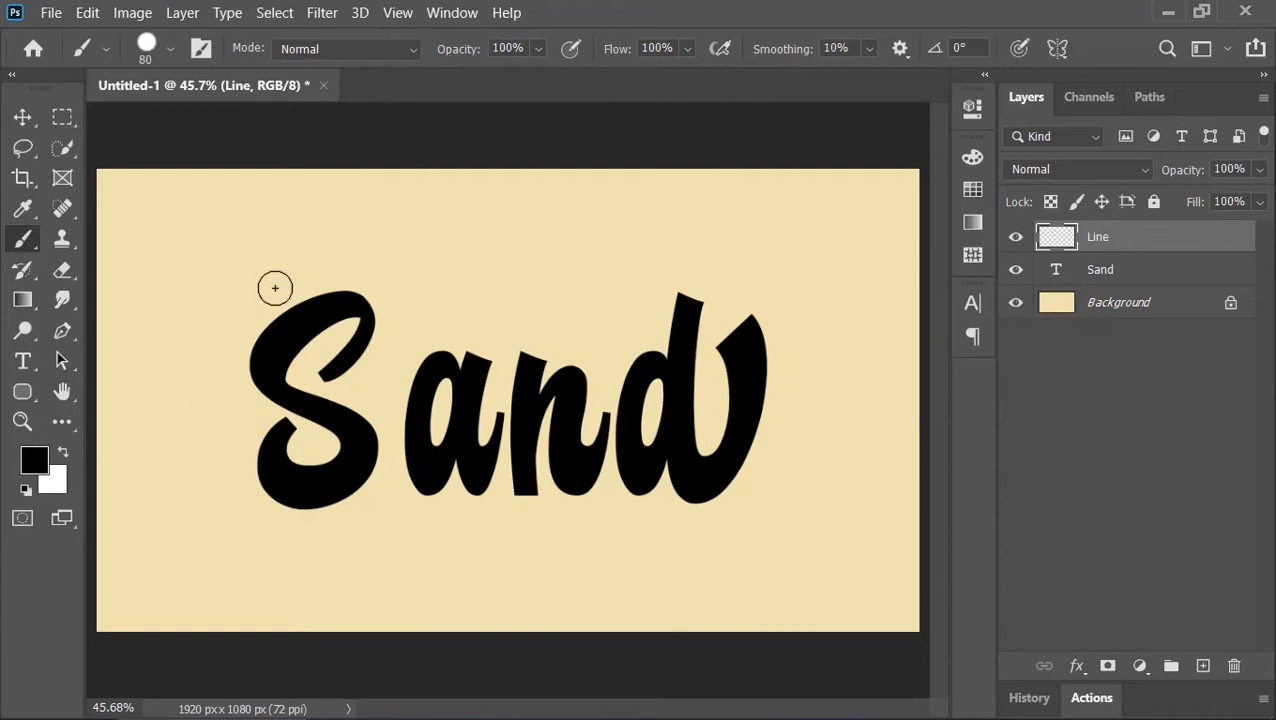
mouse_move(228, 157)
mouse_down()
mouse_move(202, 218)
mouse_move(205, 318)
mouse_move(123, 321)
mouse_move(85, 352)
mouse_up()
mouse_move(172, 660)
mouse_down()
mouse_move(148, 549)
mouse_move(85, 518)
mouse_up()
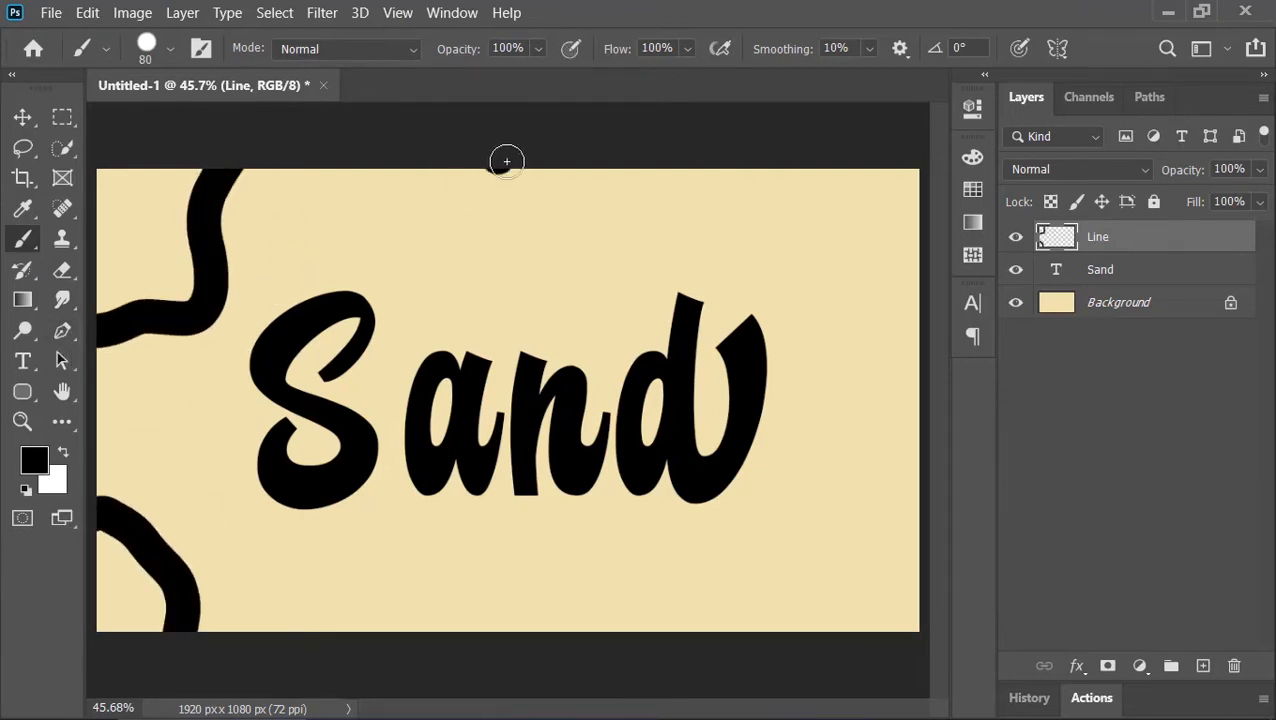
drag(500, 158, 777, 216)
mouse_move(918, 341)
mouse_down()
mouse_move(894, 408)
mouse_move(930, 579)
mouse_up()
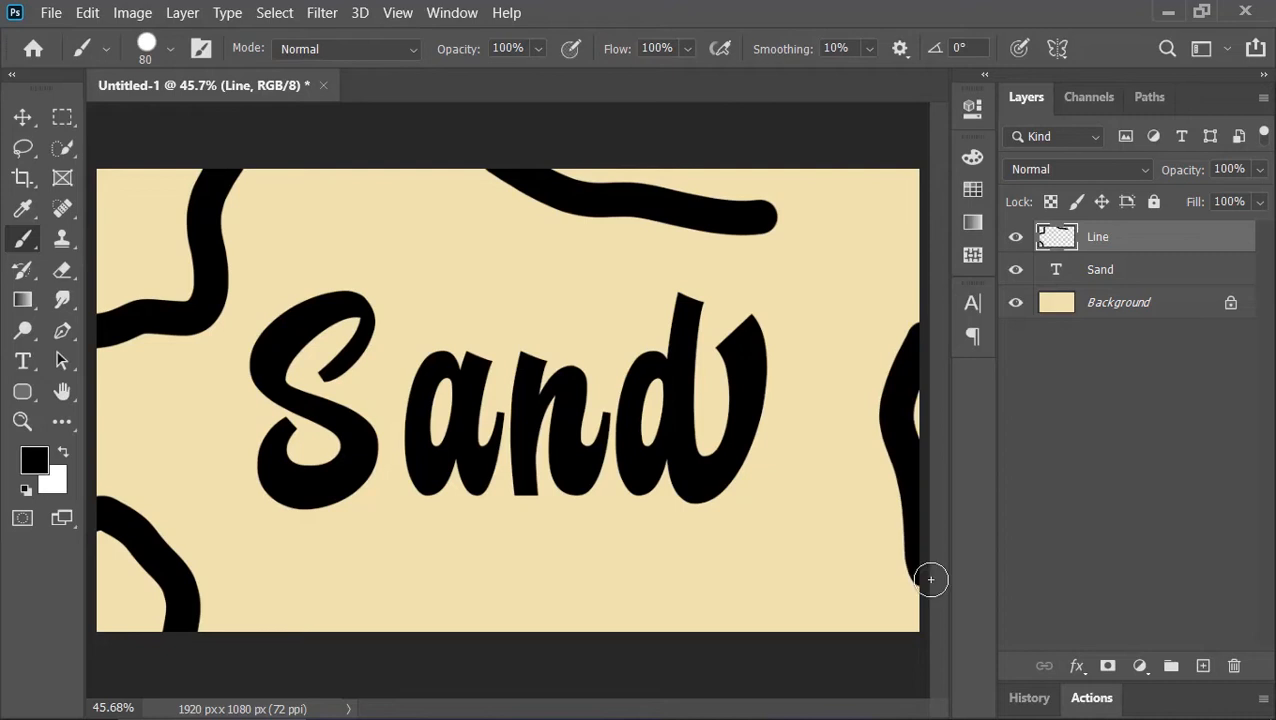
Step: Create a new layer directly above the Background and fill it with white
click(1132, 305)
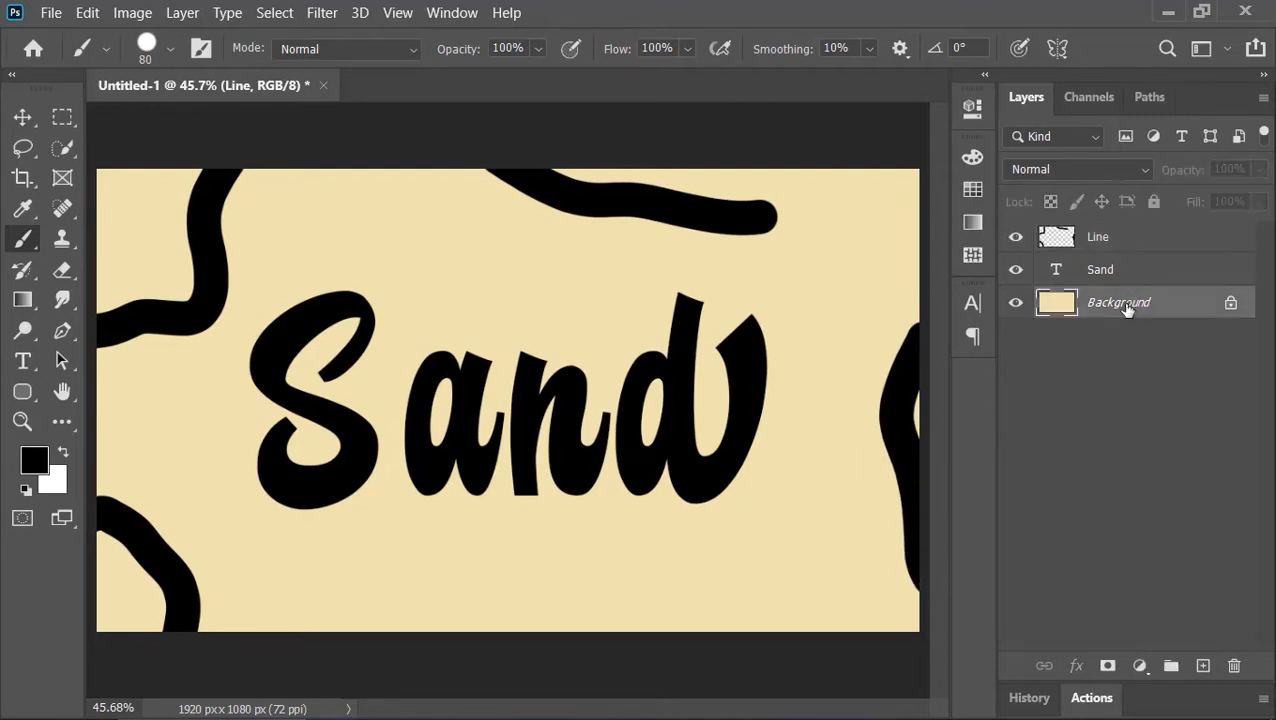
click(1203, 665)
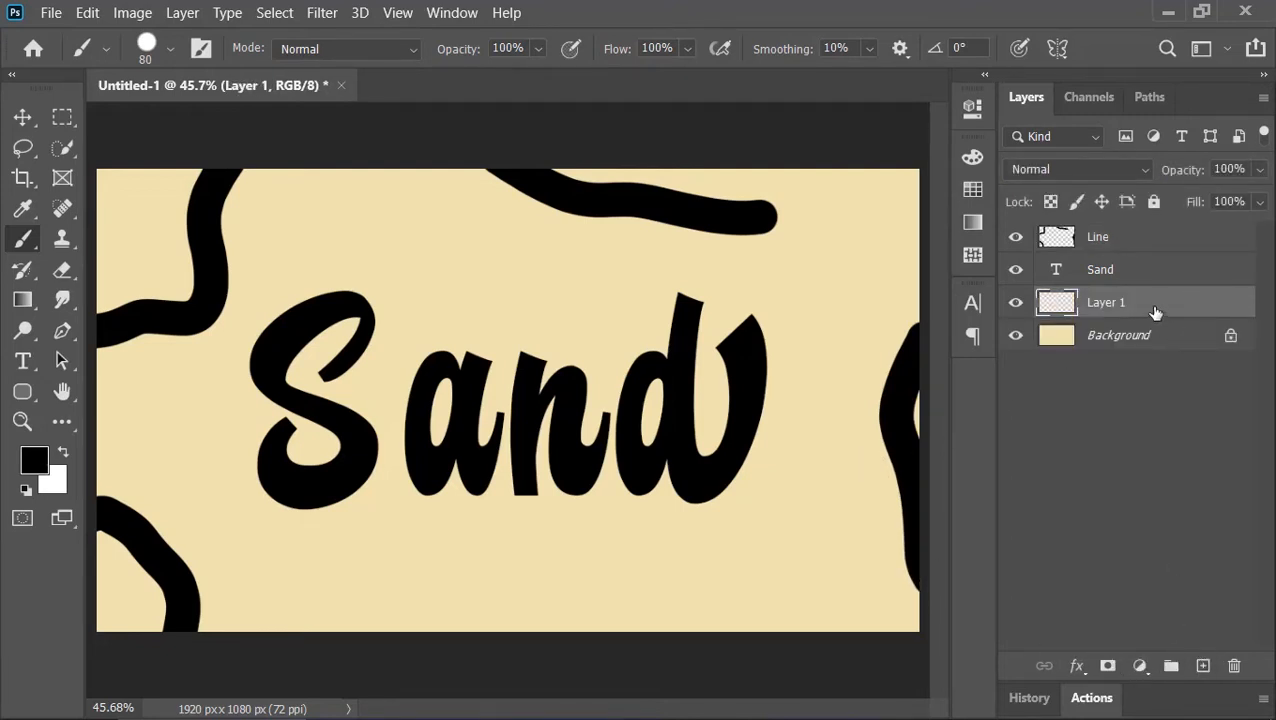
key(ctrl+BackSpace)
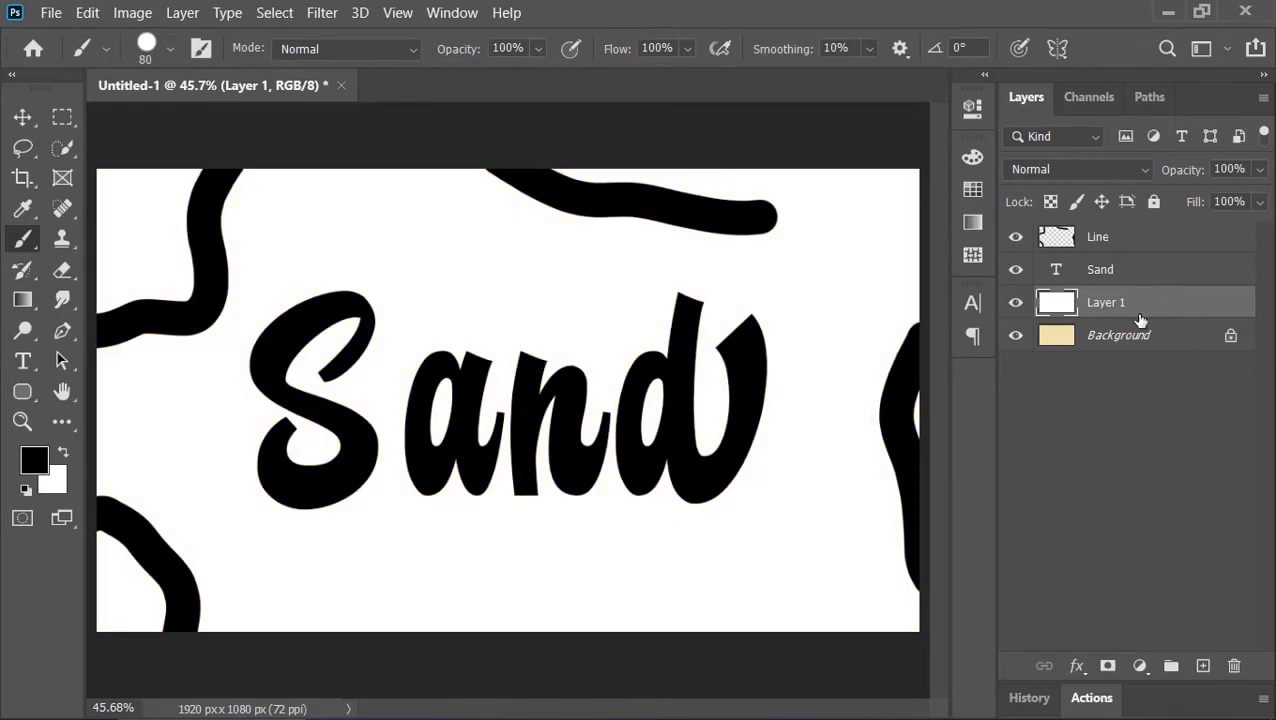
Step: Convert the Line, Sand and white layers together into one smart object named "Text"
shift+click(1118, 240)
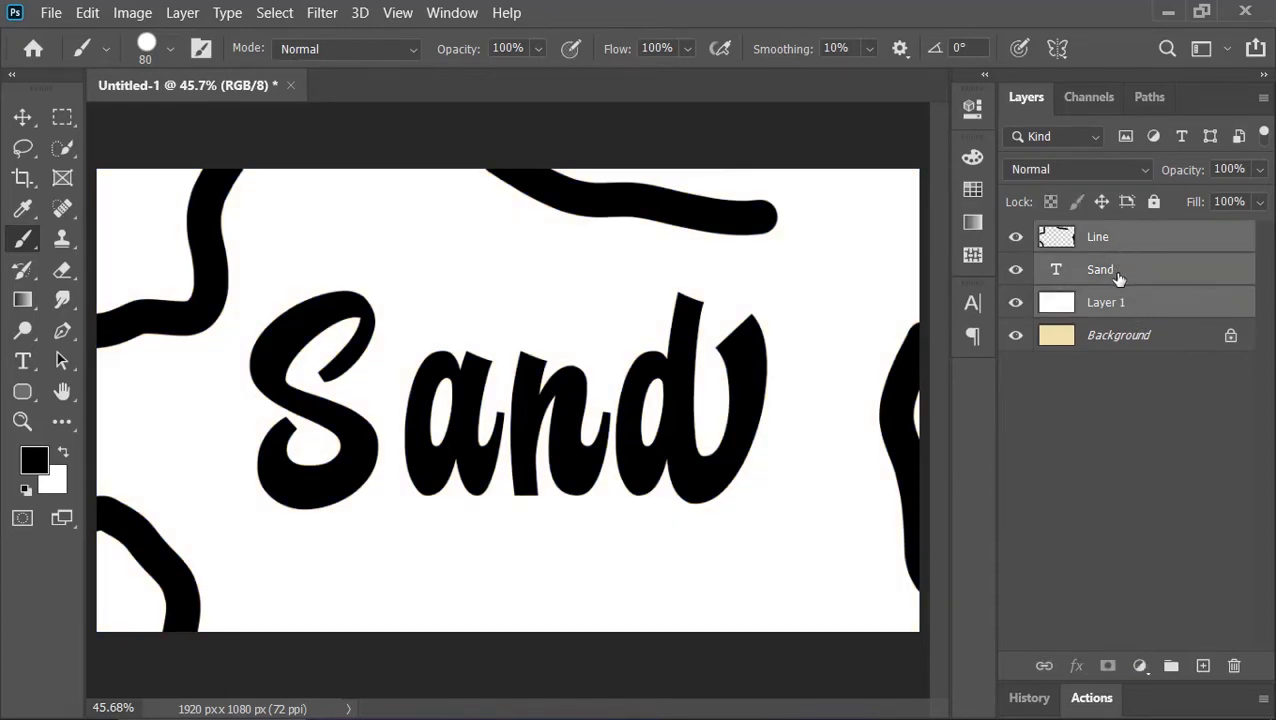
right_click(1118, 277)
click(985, 292)
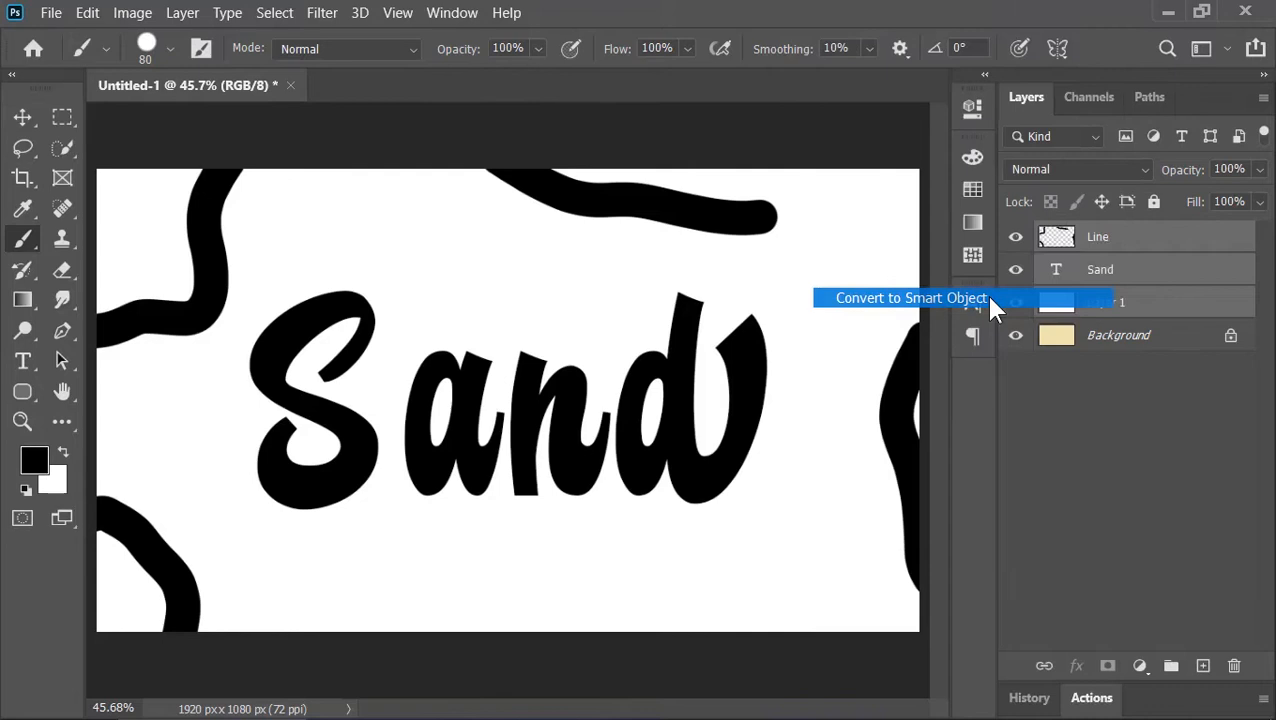
double_click(1098, 238)
text(Text)
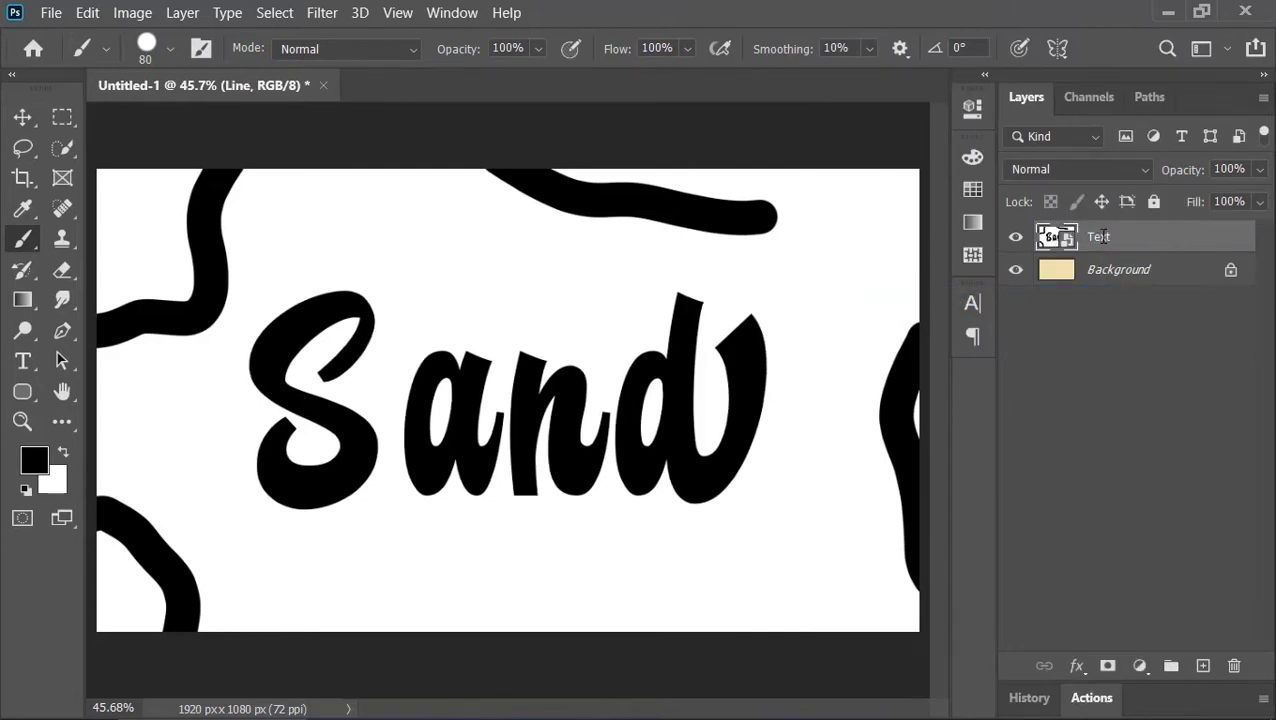
key(Return)
Step: Apply a Gaussian Blur with a 4.0 pixel radius to the Text smart object
key(v)
scroll(732, 298, up, 6)
drag(745, 324, 693, 304)
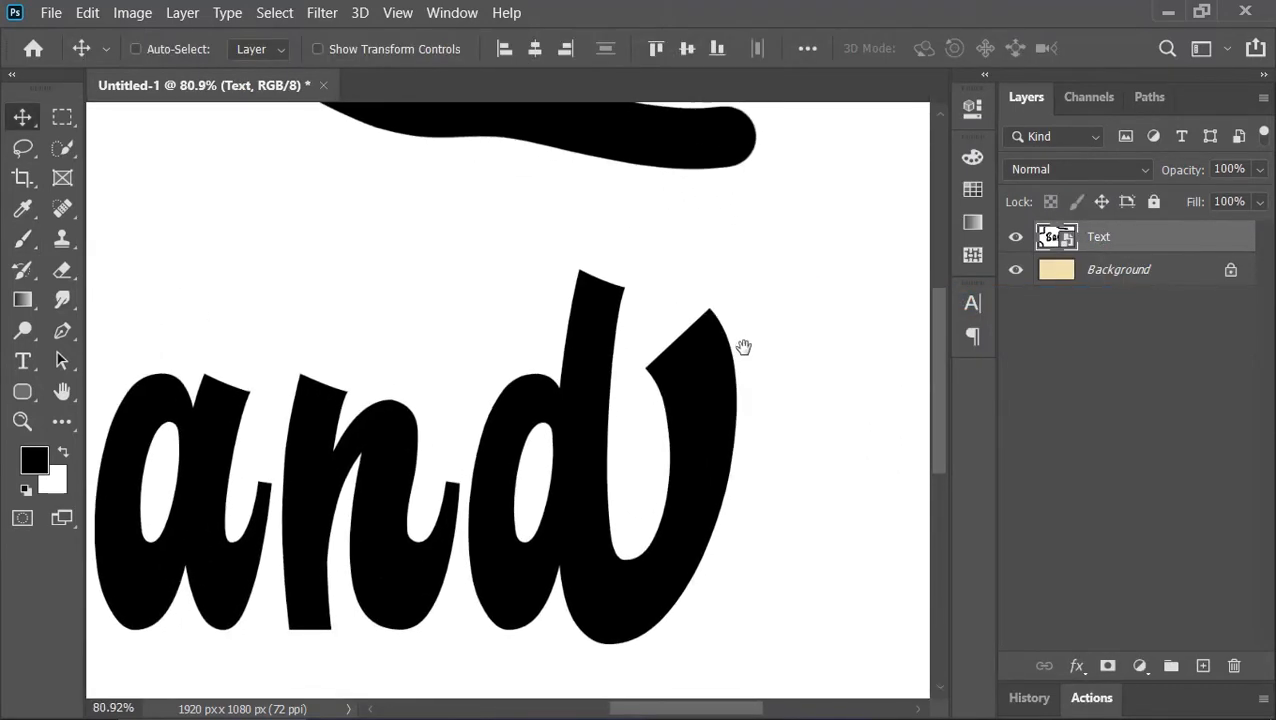
drag(743, 347, 715, 345)
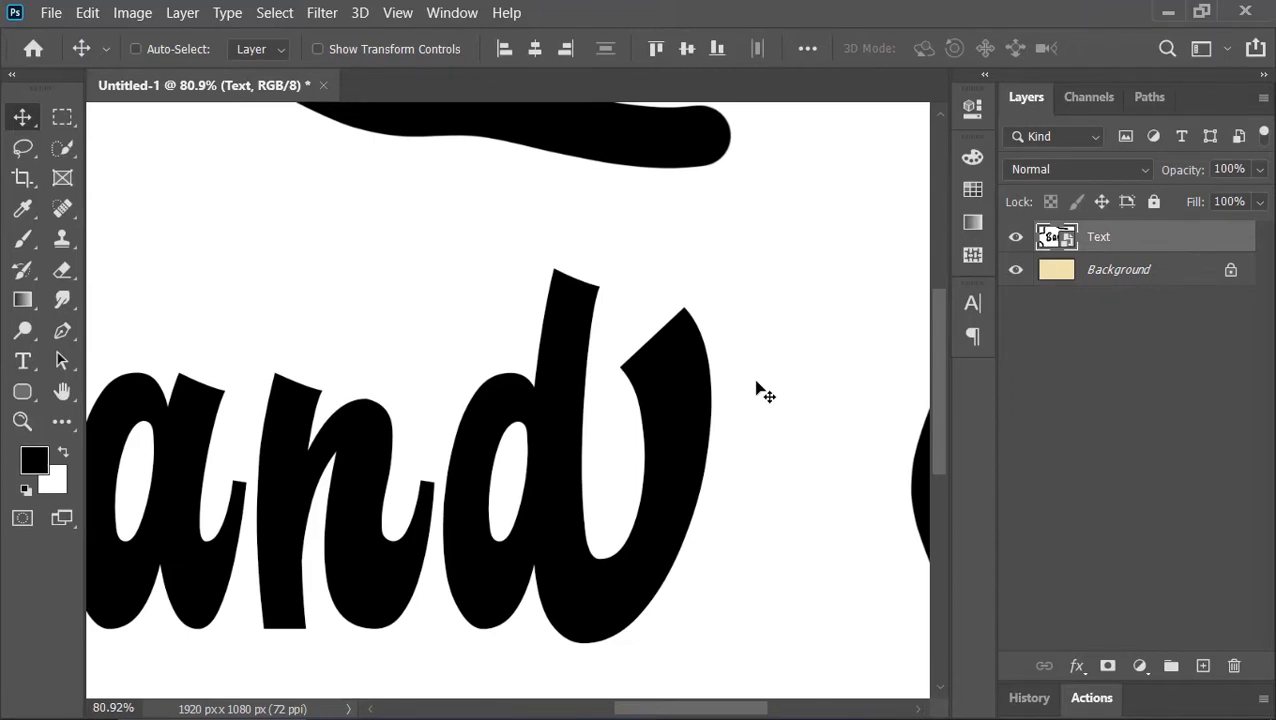
click(325, 13)
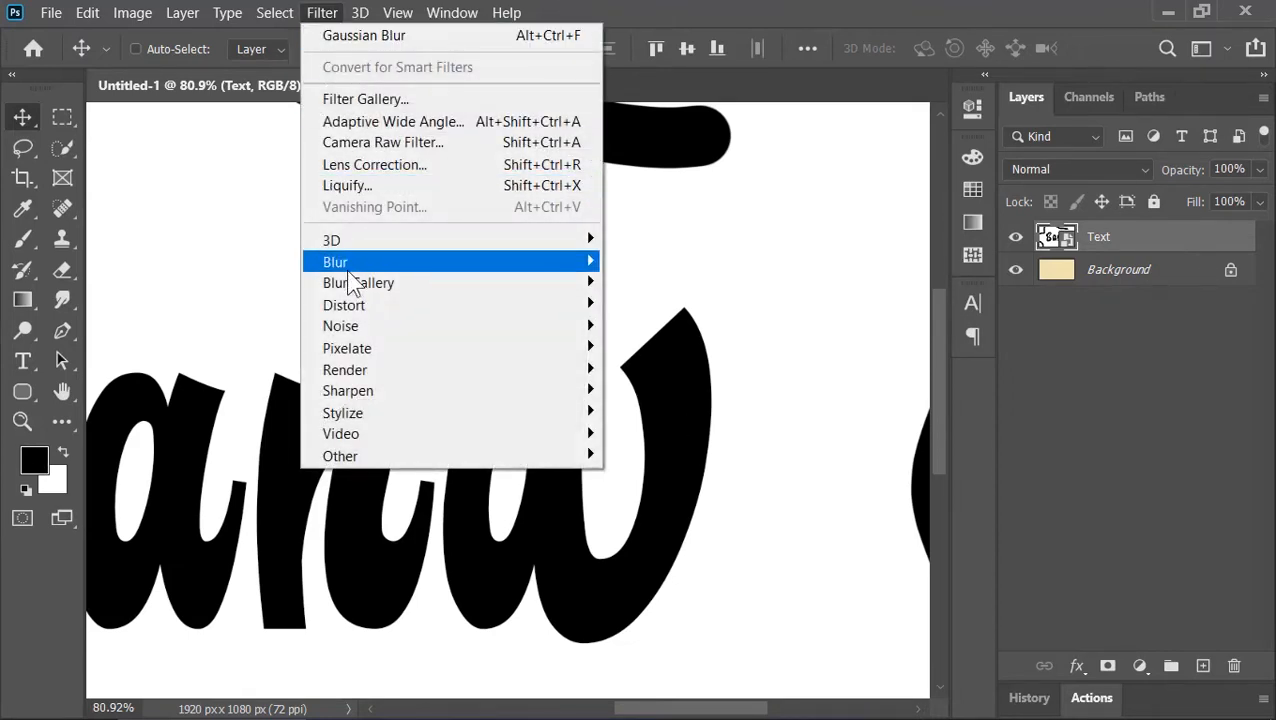
mouse_move(368, 263)
click(662, 348)
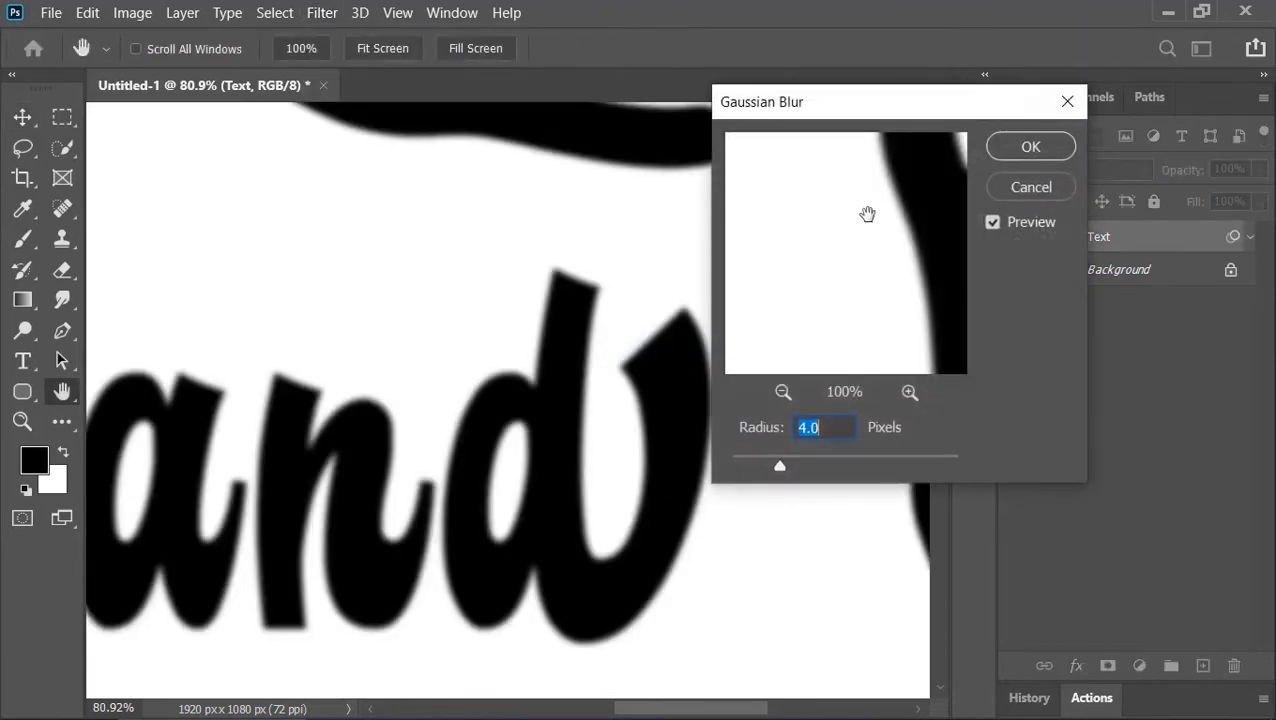
drag(920, 106, 1105, 28)
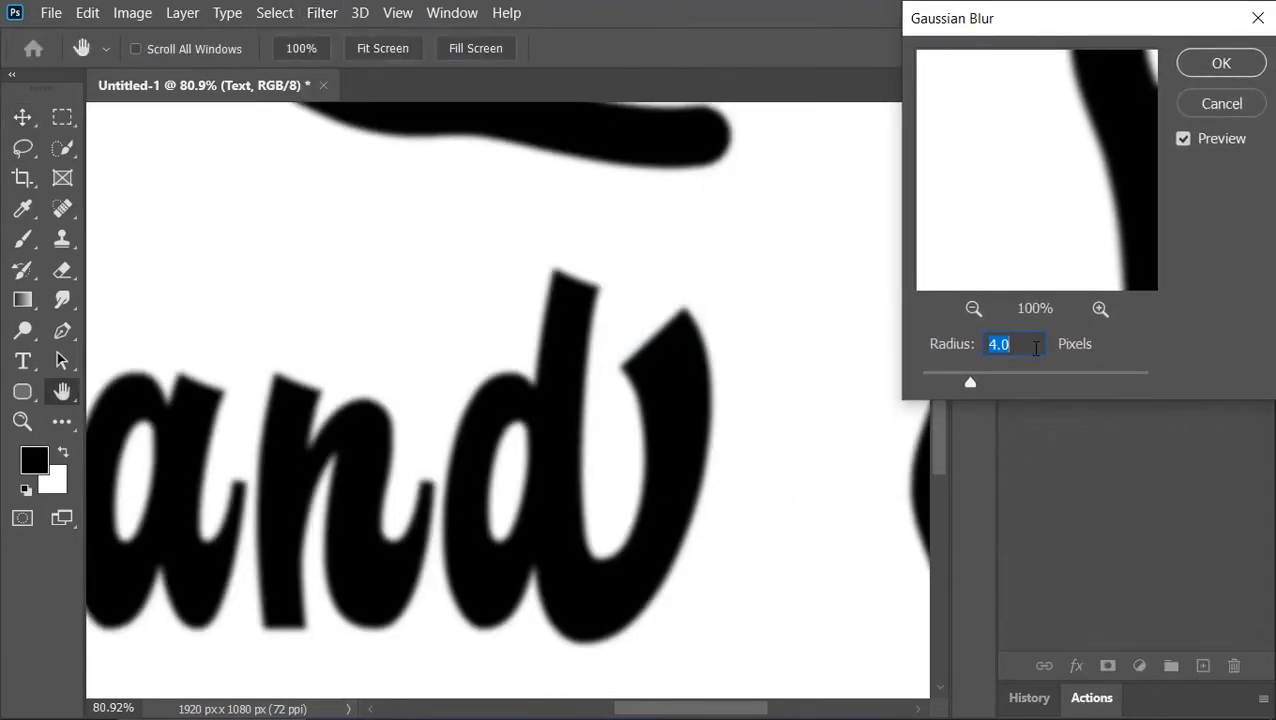
click(1218, 63)
Step: Sharpen the blurred edges with a Levels adjustment, setting the input black point to 111 and the white point to 176
key(ctrl+l)
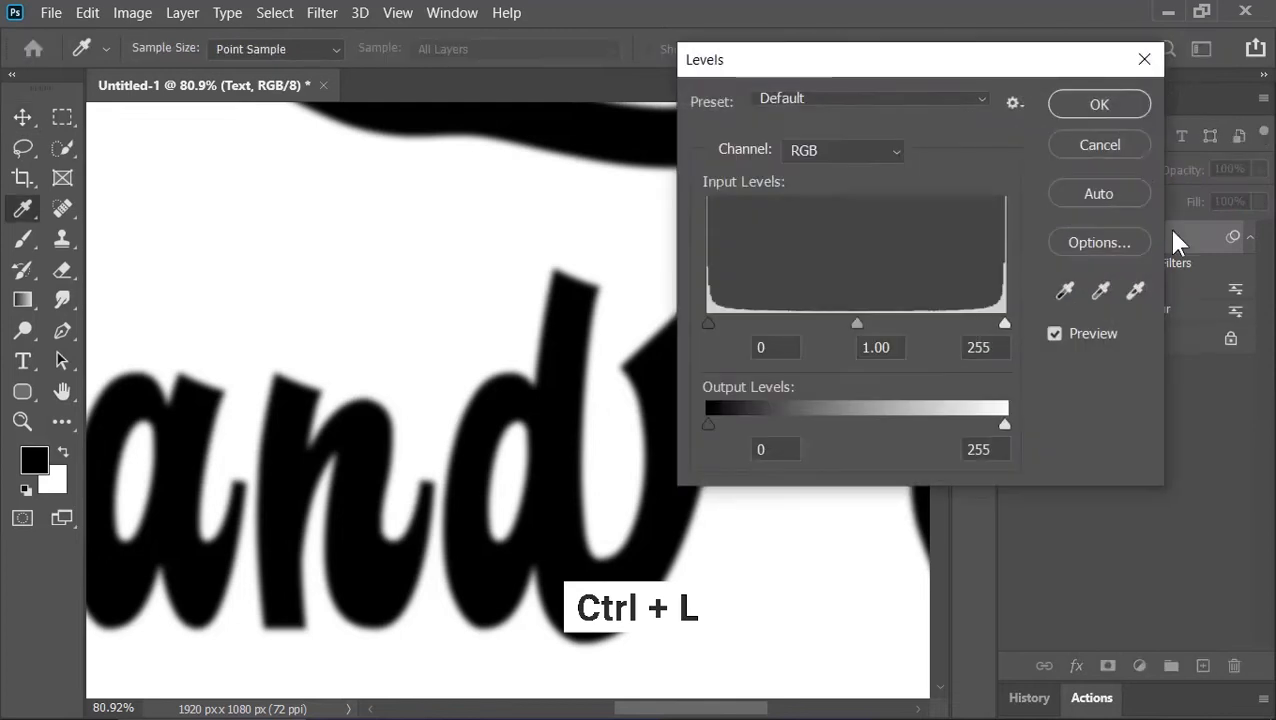
drag(1083, 72, 1193, 31)
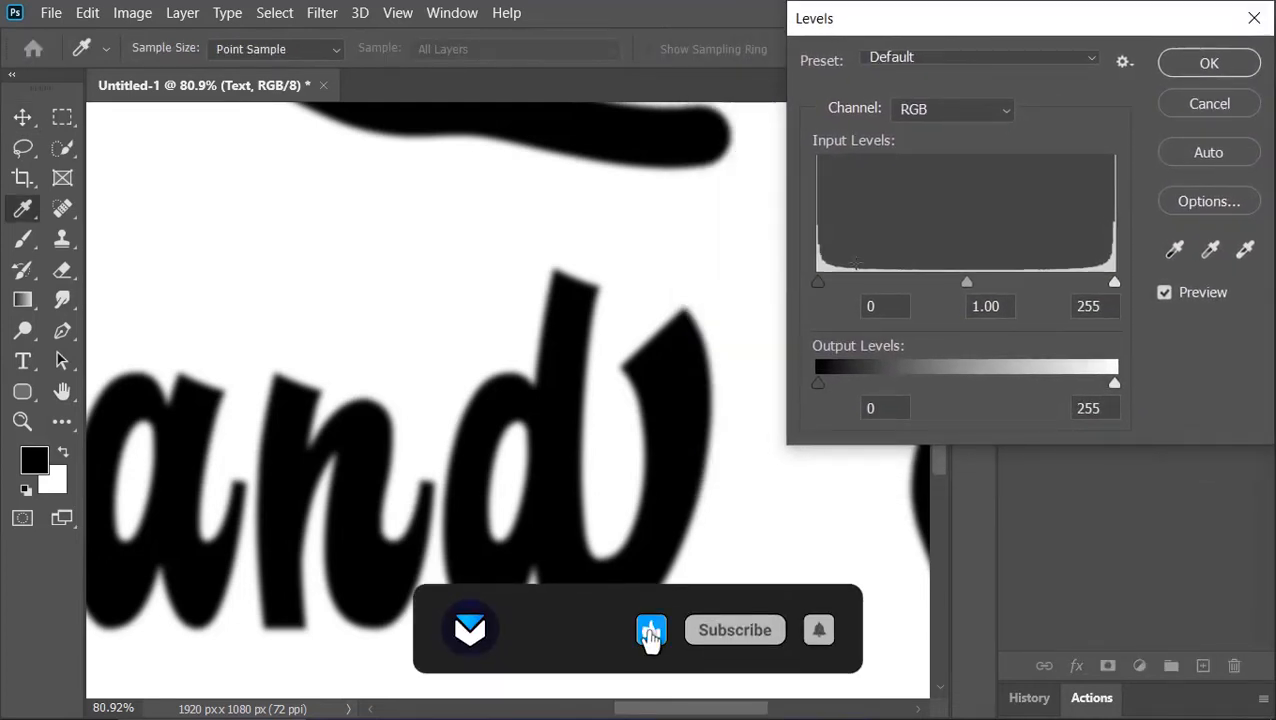
drag(823, 283, 945, 283)
drag(1114, 283, 1028, 283)
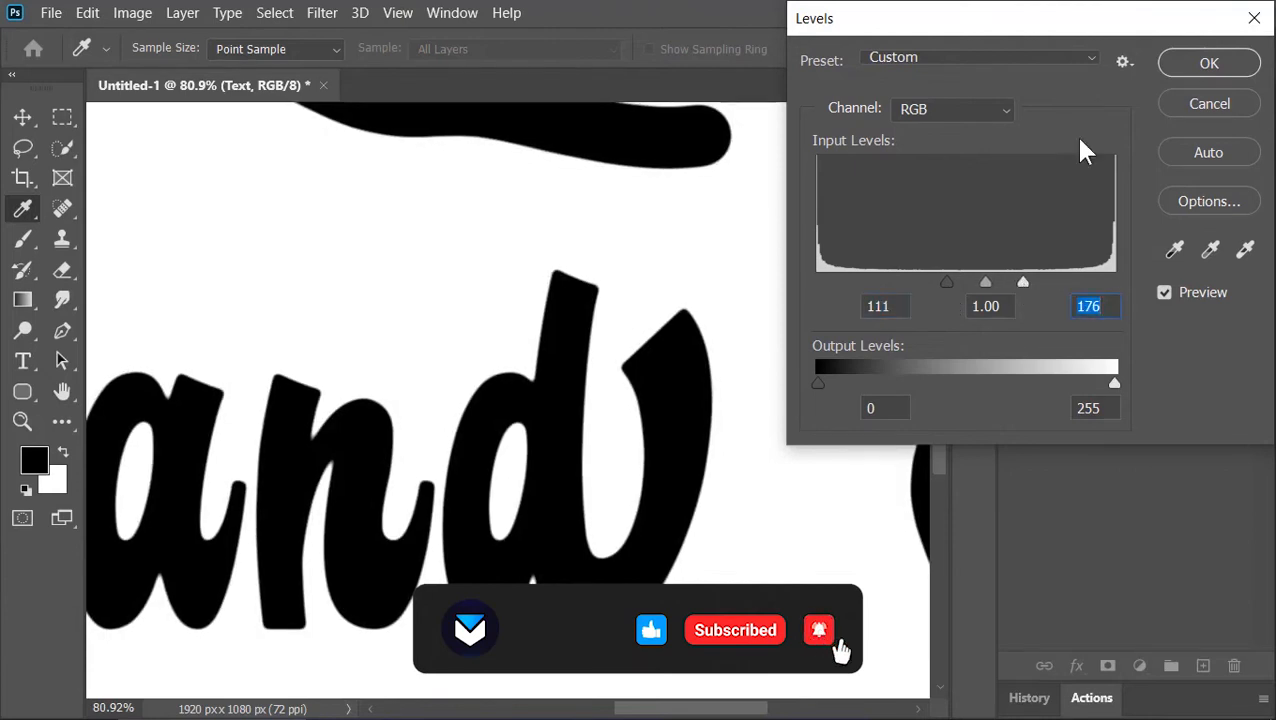
click(1209, 63)
click(1248, 237)
key(ctrl+0)
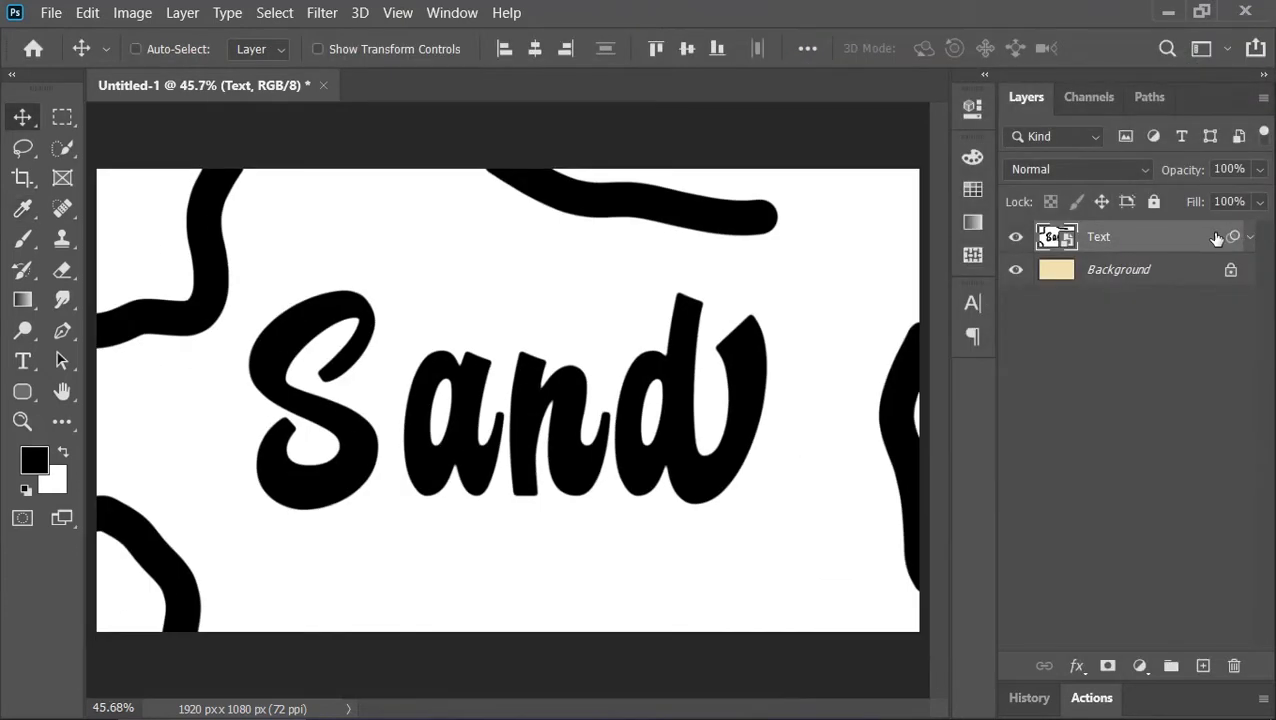
Step: Hide the Text layer's white areas by splitting its Blend If white range to 22/255, and convert the layer to a smart object again
right_click(1133, 242)
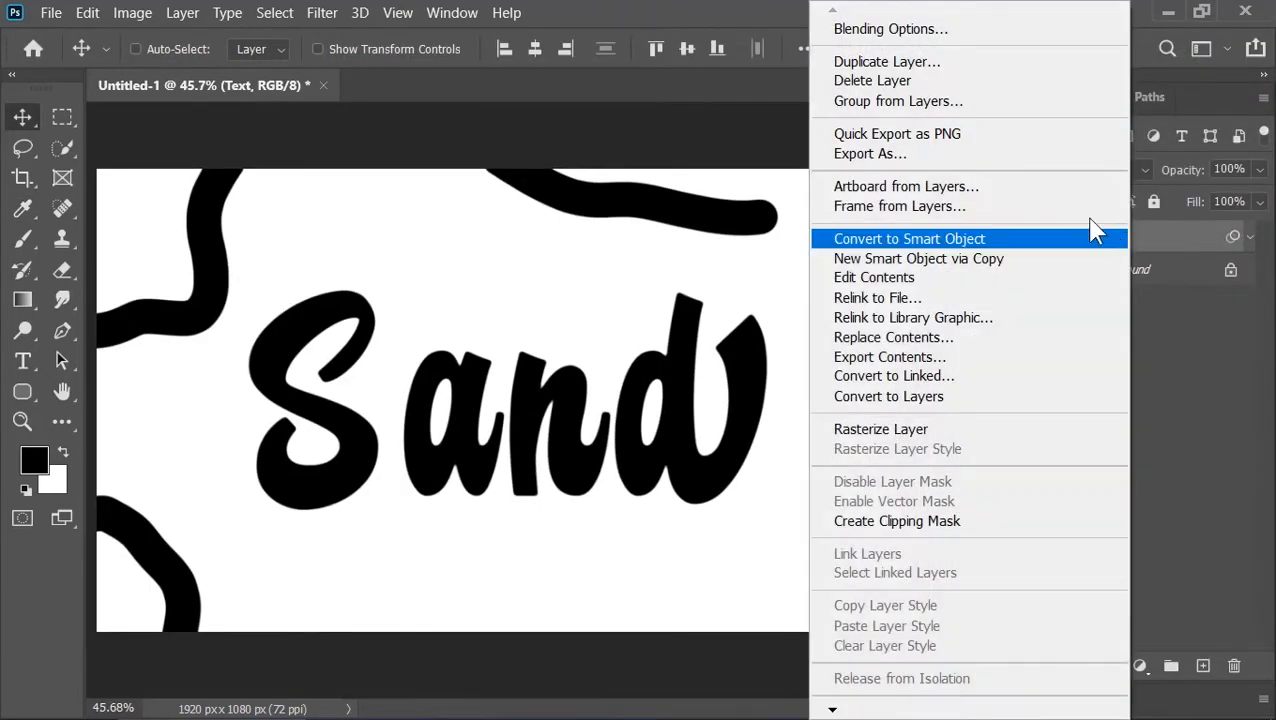
click(939, 32)
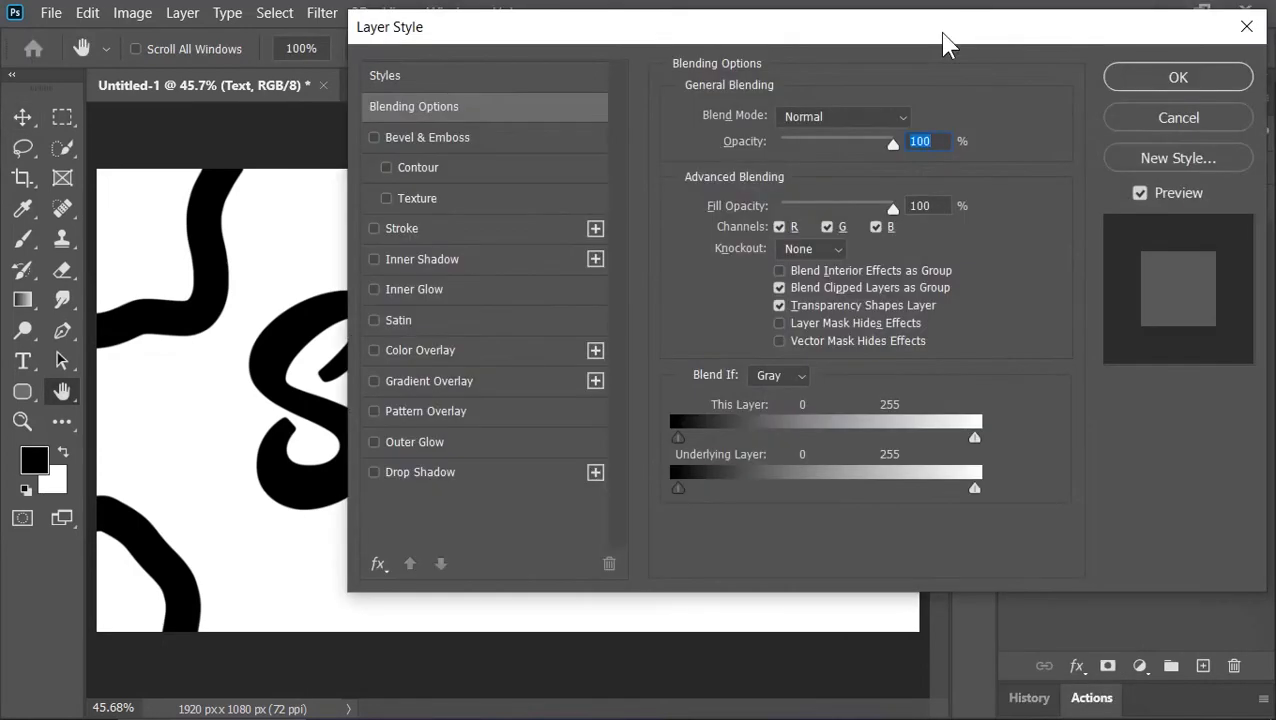
key(alt)
drag(975, 438, 690, 440)
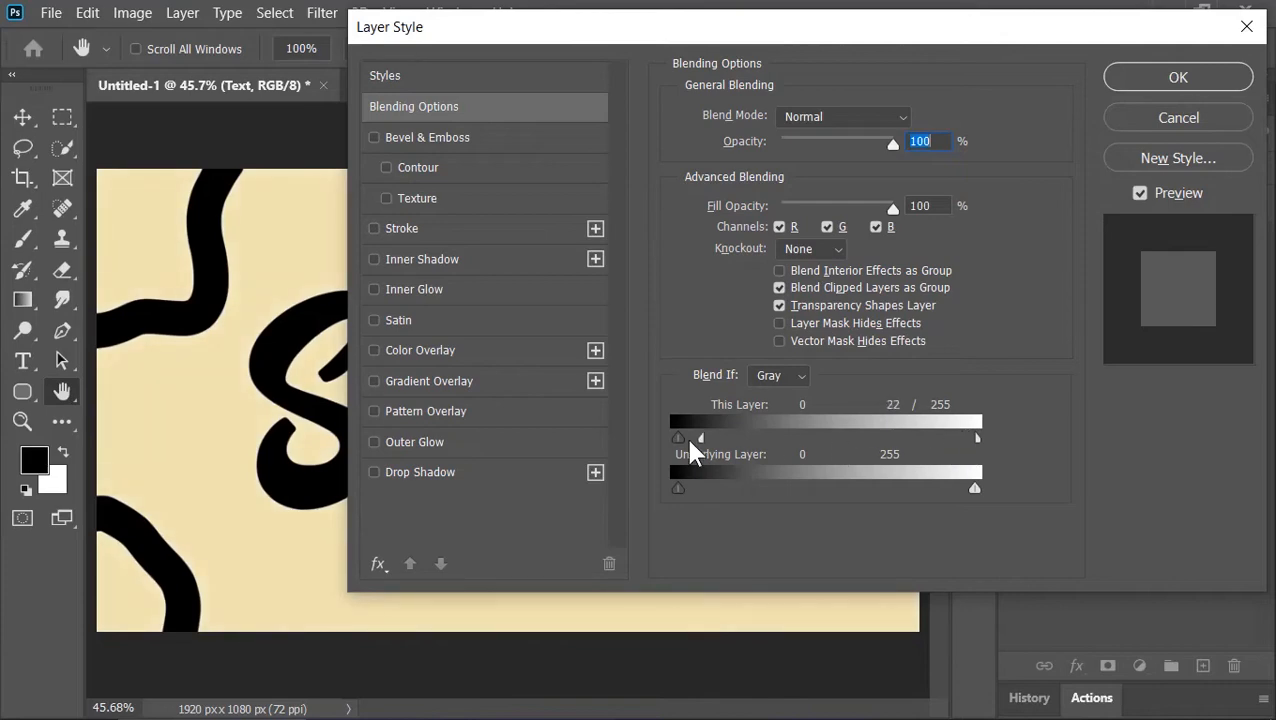
click(1150, 77)
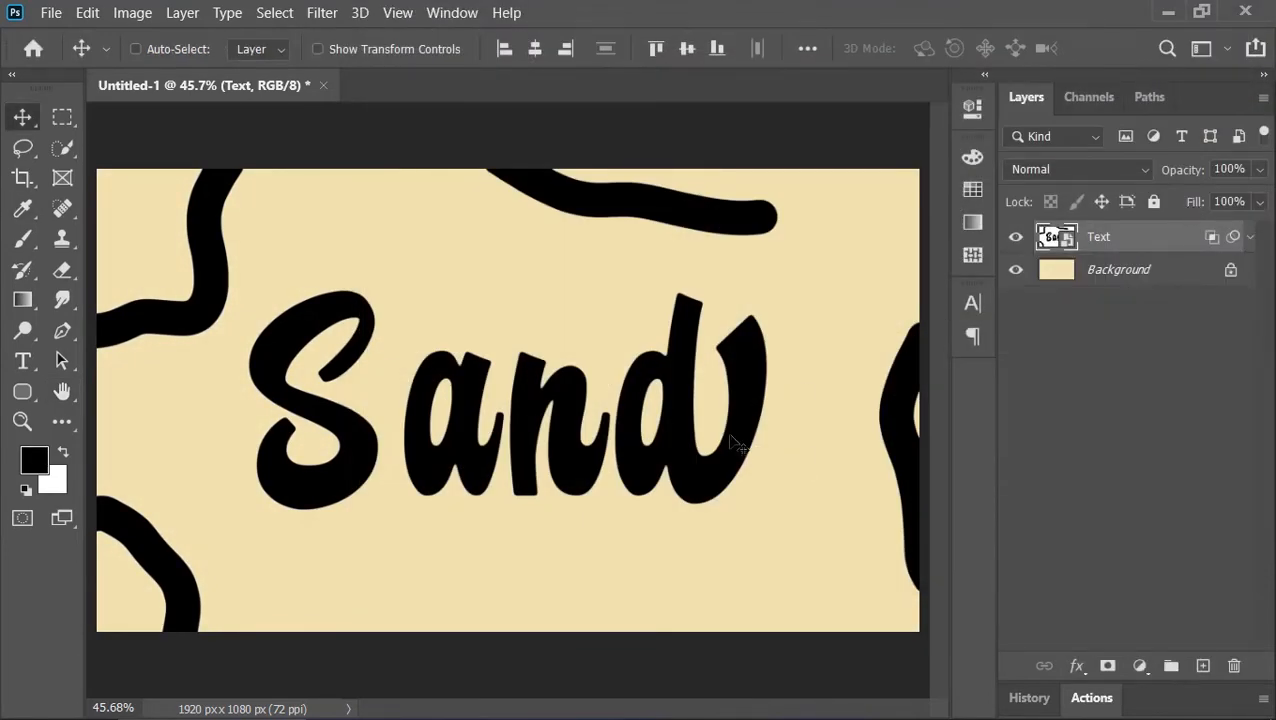
right_click(1136, 240)
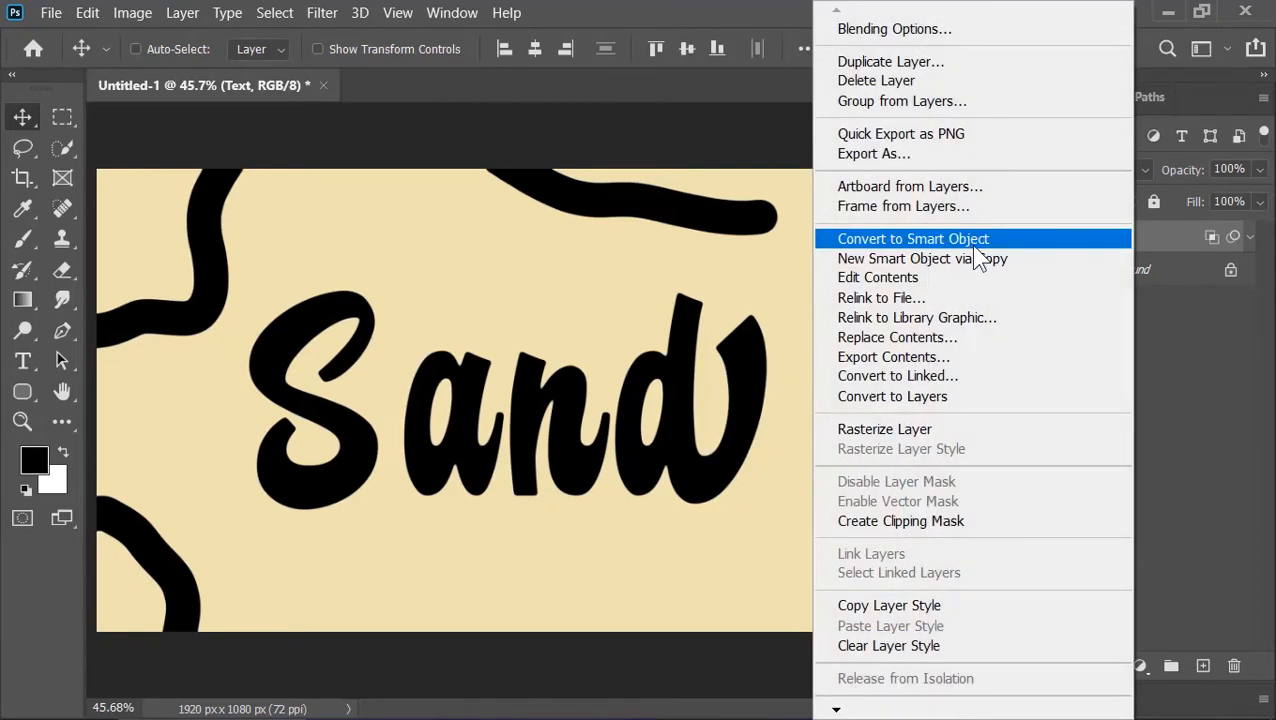
click(970, 244)
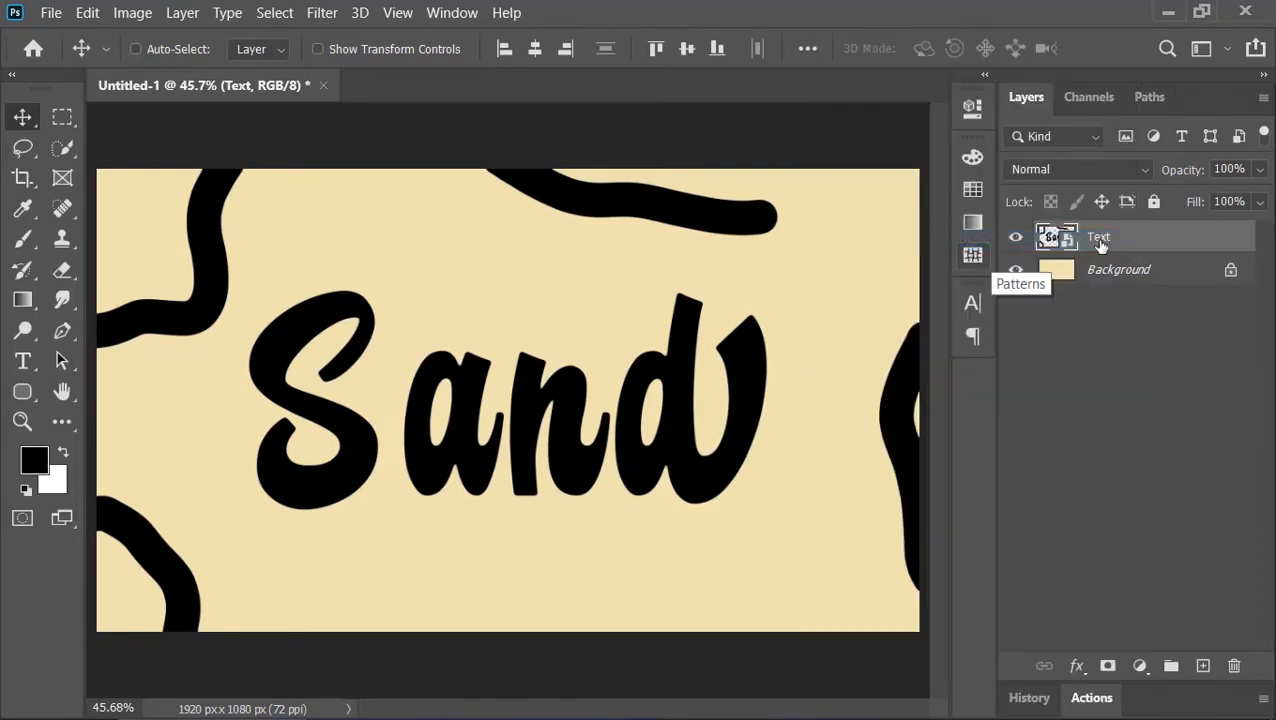
Step: Add a Color Overlay in the pale sand colour to the Text layer, using Normal blending at 100% opacity
right_click(1173, 236)
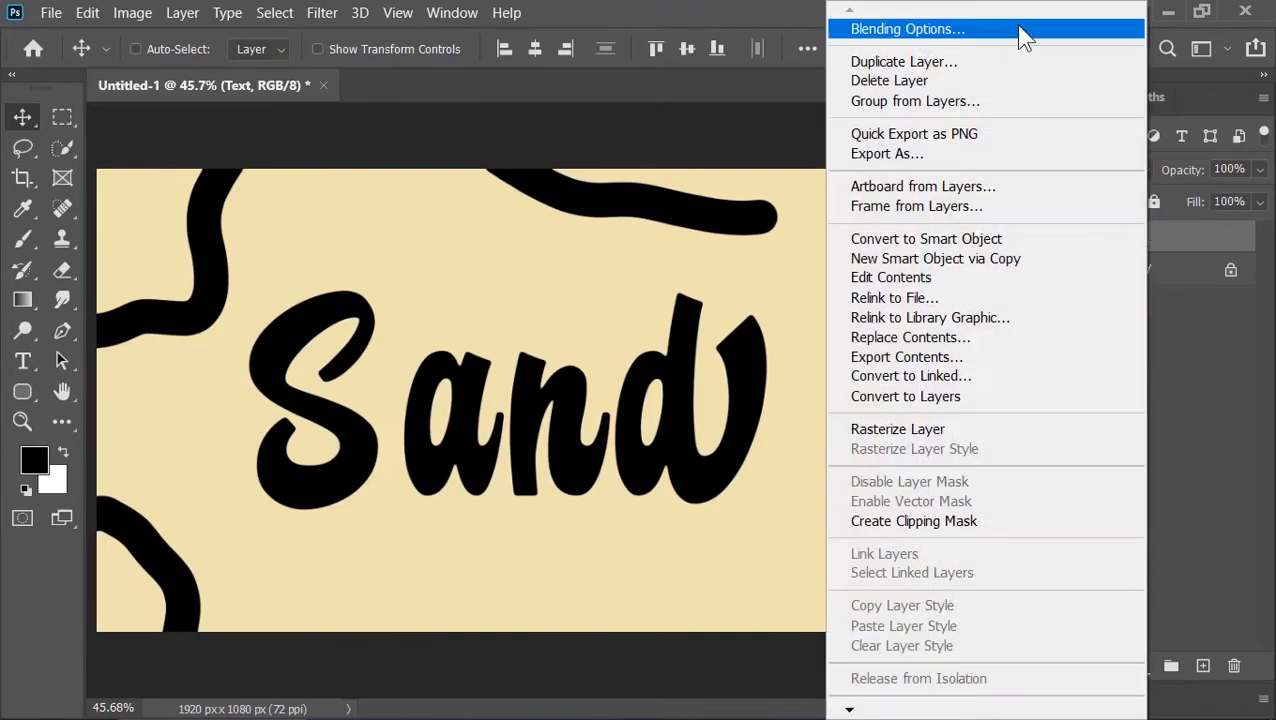
click(1015, 36)
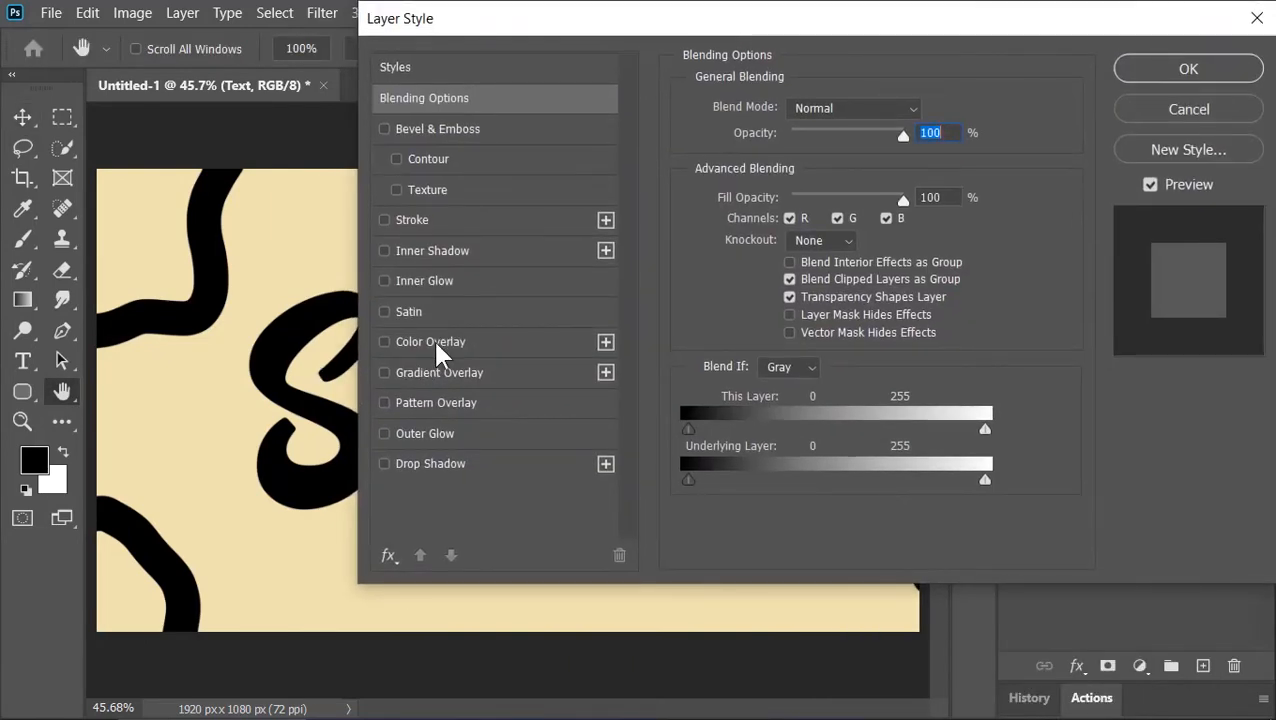
click(433, 340)
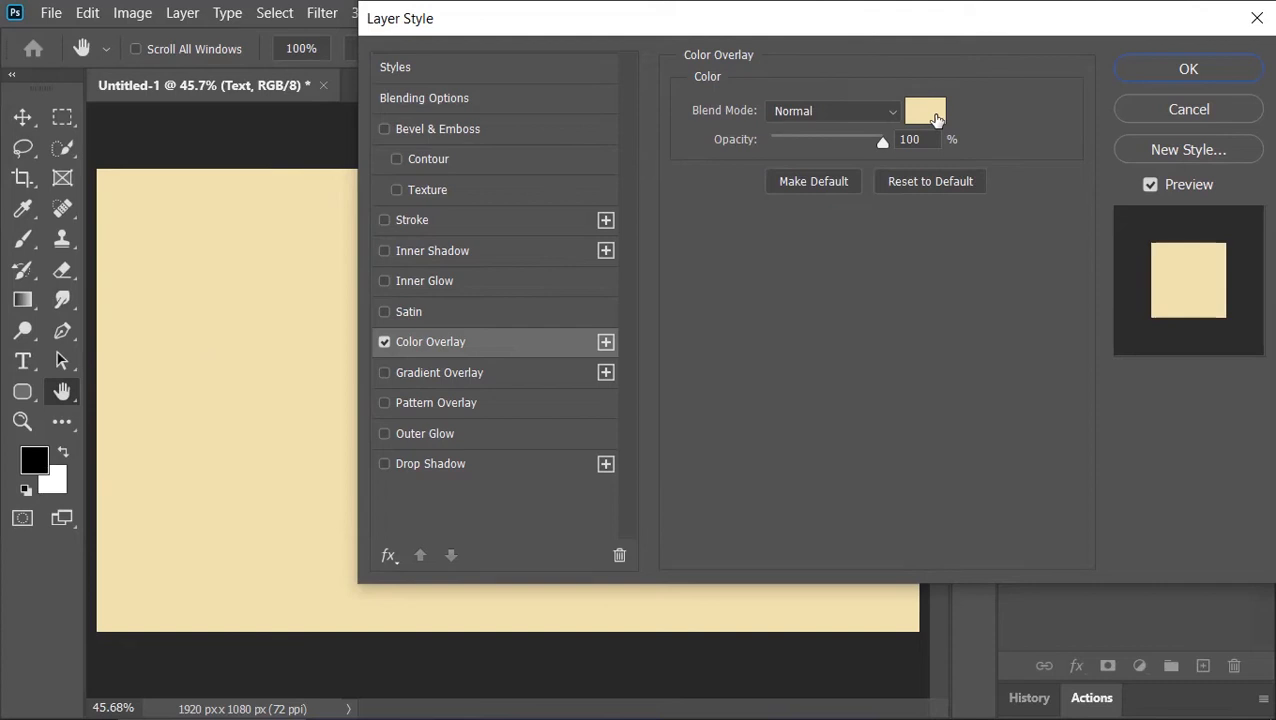
click(936, 119)
click(1185, 64)
Step: Add a Pillow Emboss bevel to the Text layer: Chisel Hard, depth 100%, Down, size 75 px, soften 8 px, highlight Linear Dodge (Add) 12%, shadow Linear Burn 40%
click(478, 132)
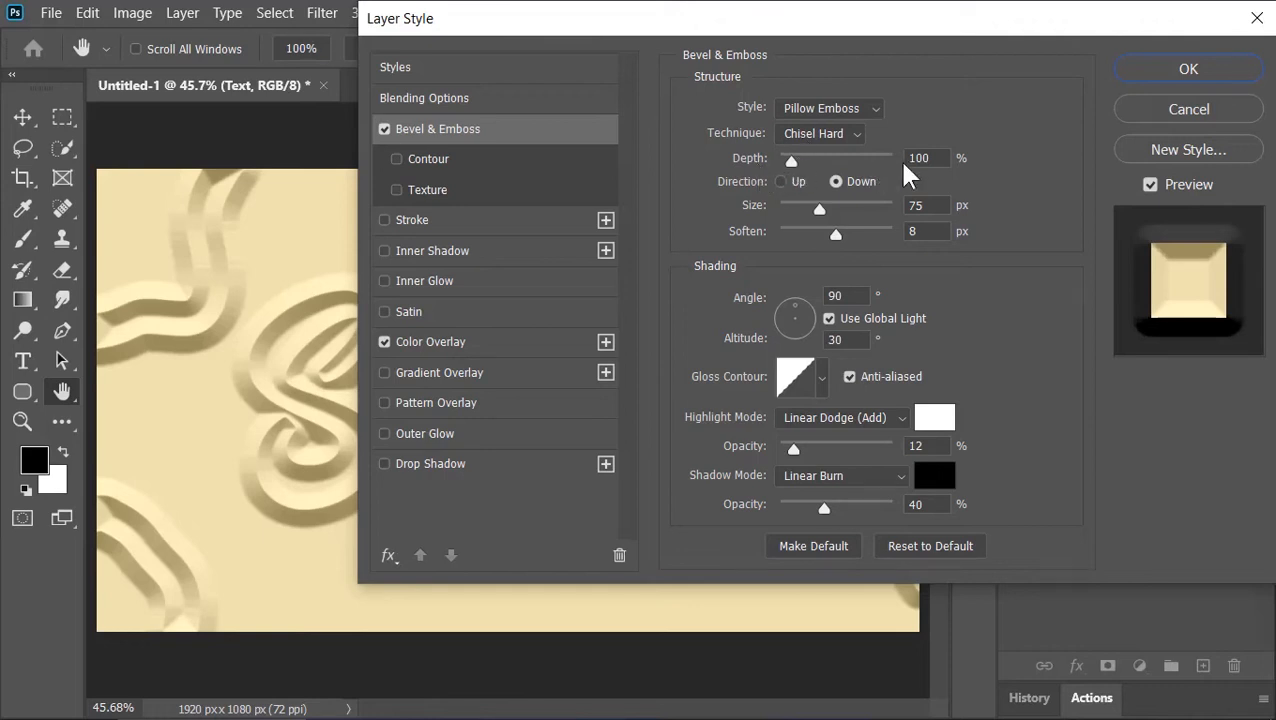
click(935, 160)
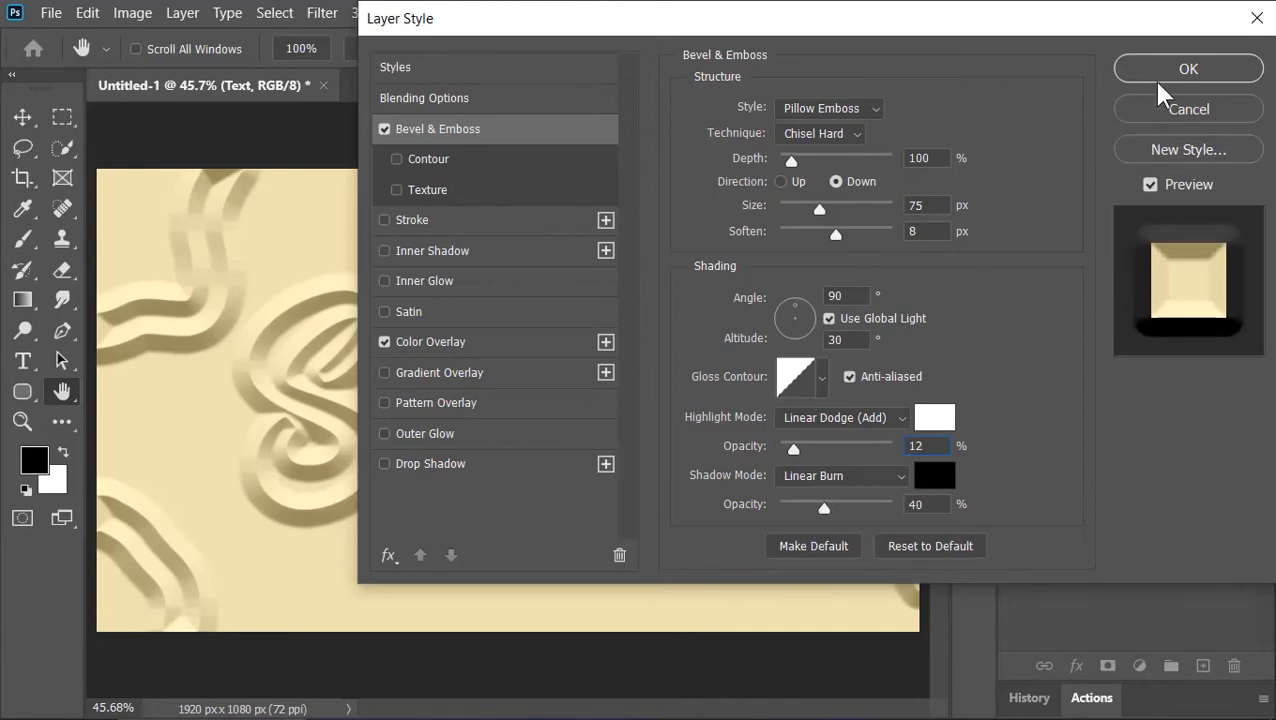
click(1192, 67)
click(1249, 239)
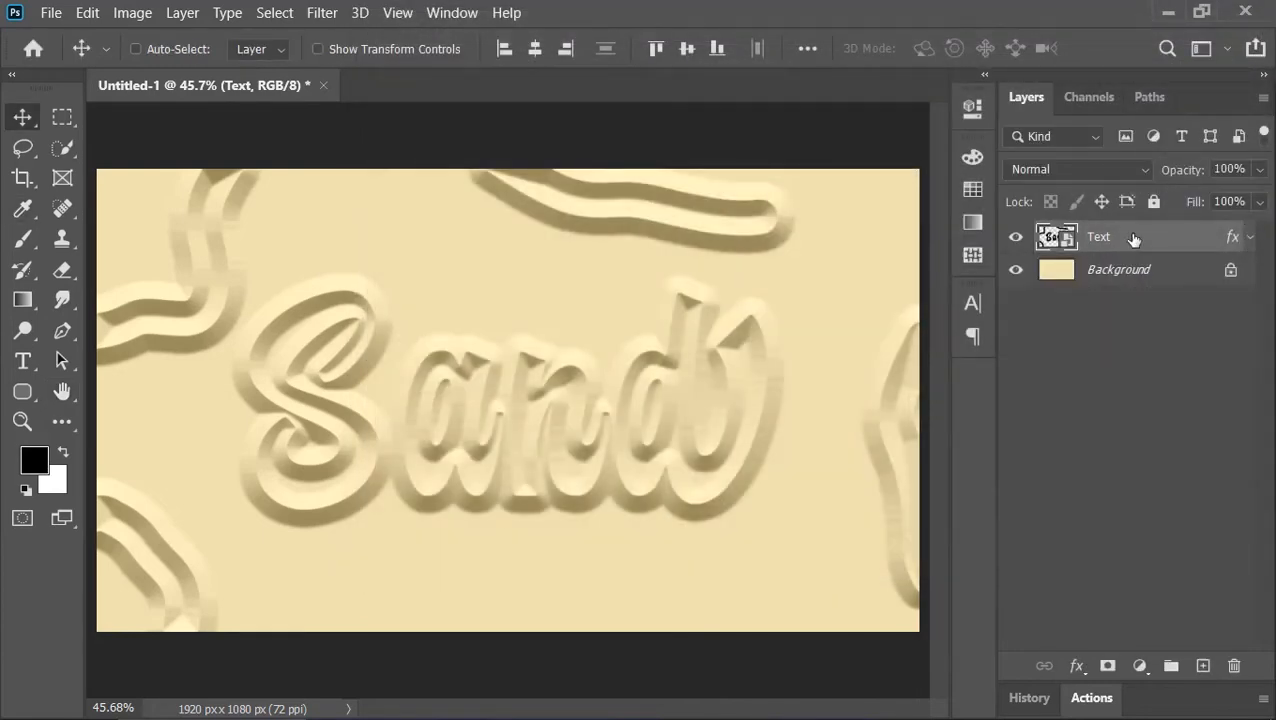
Step: Duplicate the Text layer and replace the copy's effects with a pale sand Color Overlay, using Normal blending at 100% opacity
key(ctrl+j)
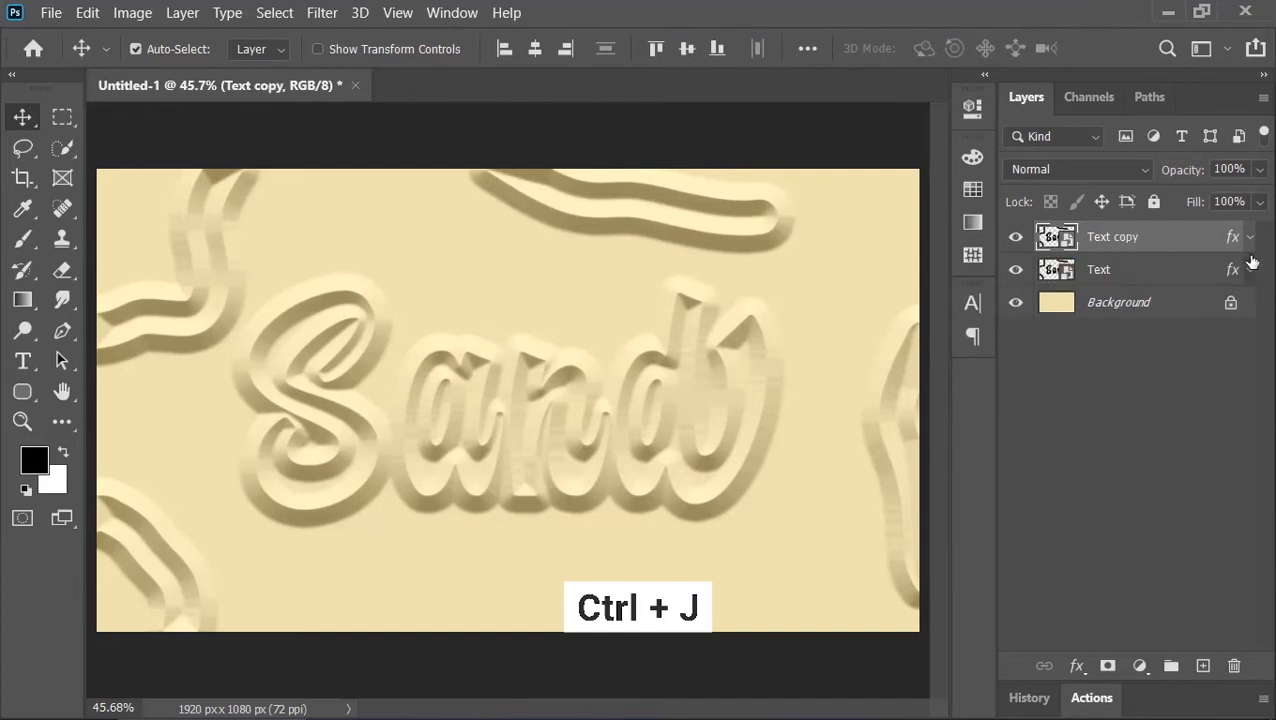
drag(1237, 240, 1233, 665)
right_click(1151, 246)
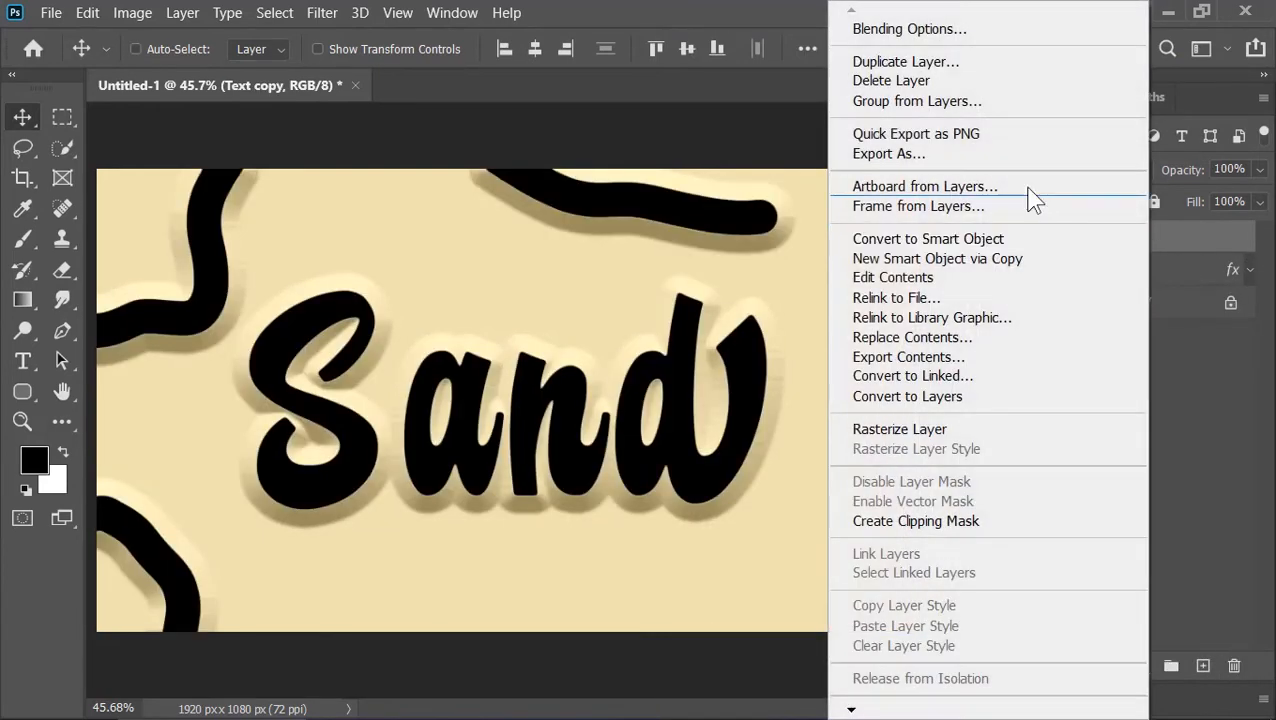
click(943, 33)
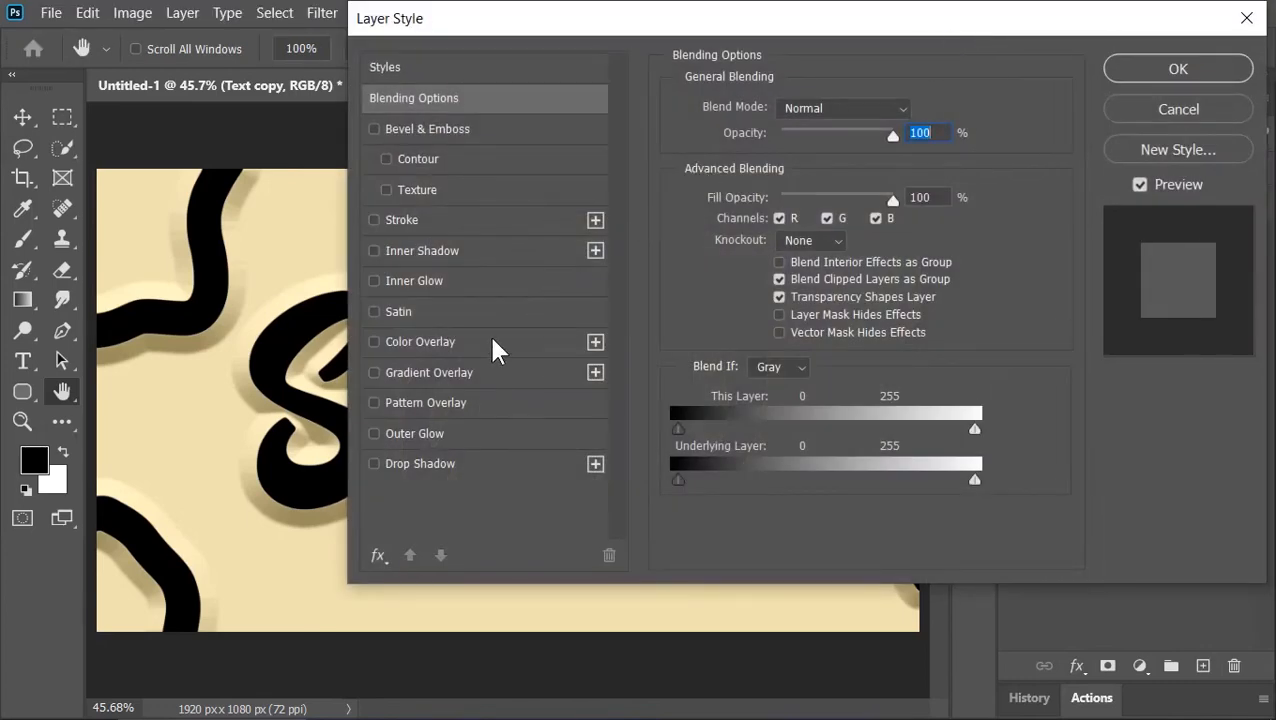
click(493, 345)
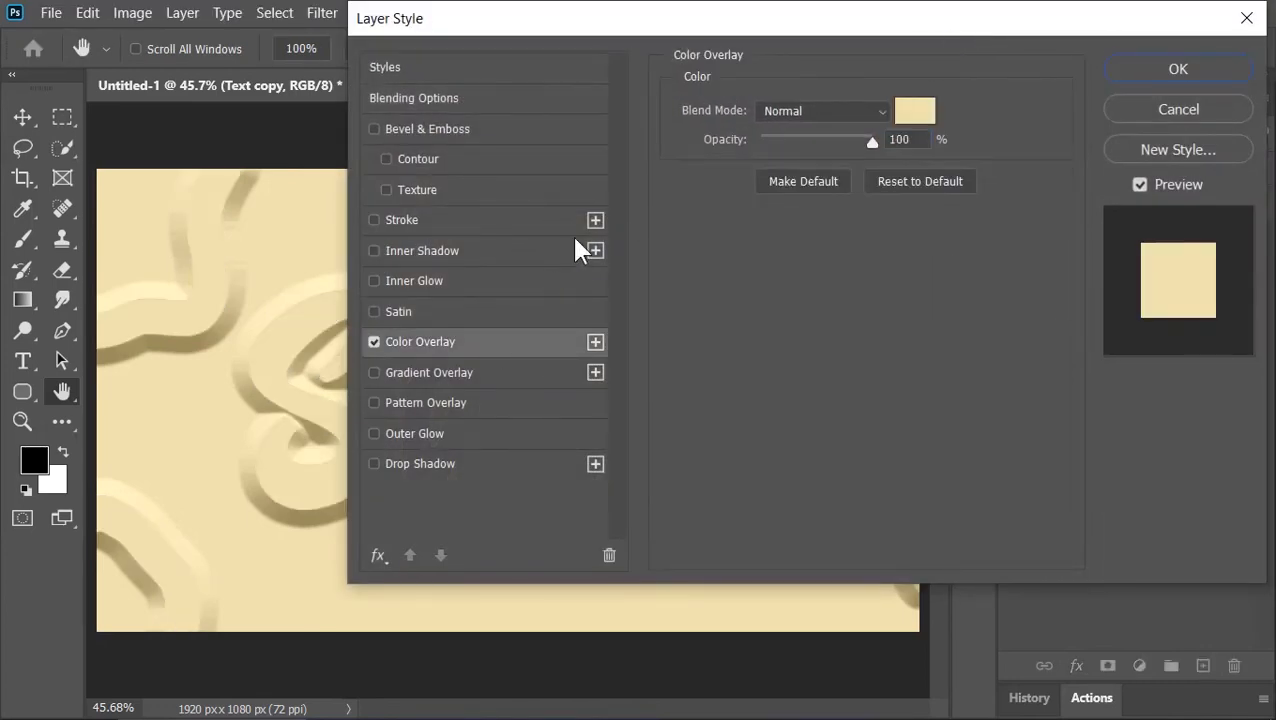
Step: Add Bevel & Emboss to the Text copy layer with Inner Bevel style, Smooth technique, depth 230%, direction Down, size 45 px and soften 11 px
click(456, 136)
click(792, 110)
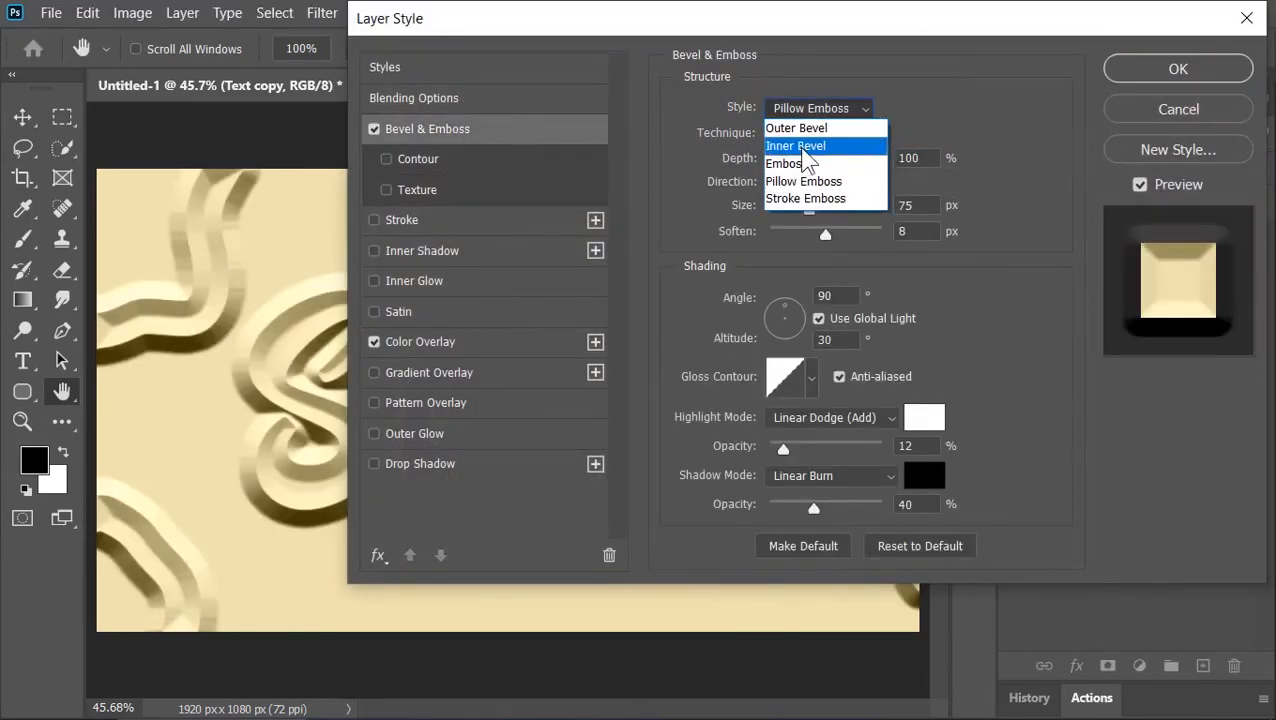
click(800, 147)
click(800, 136)
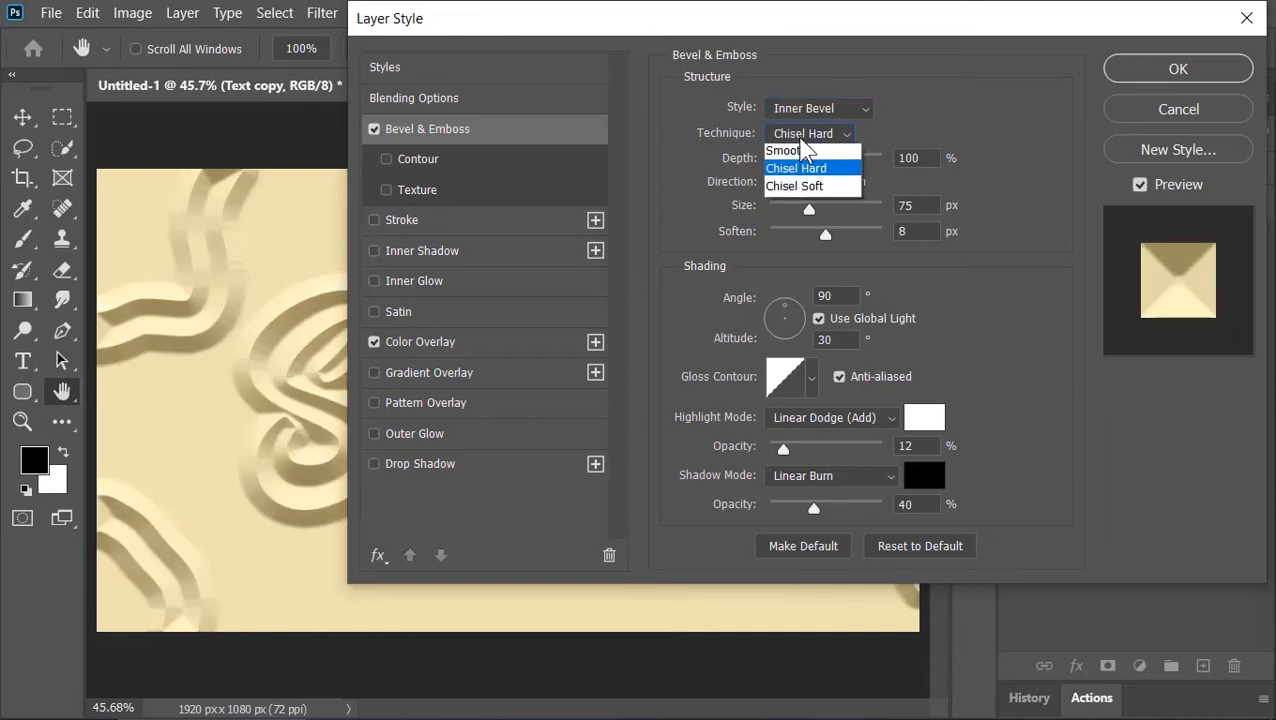
click(809, 152)
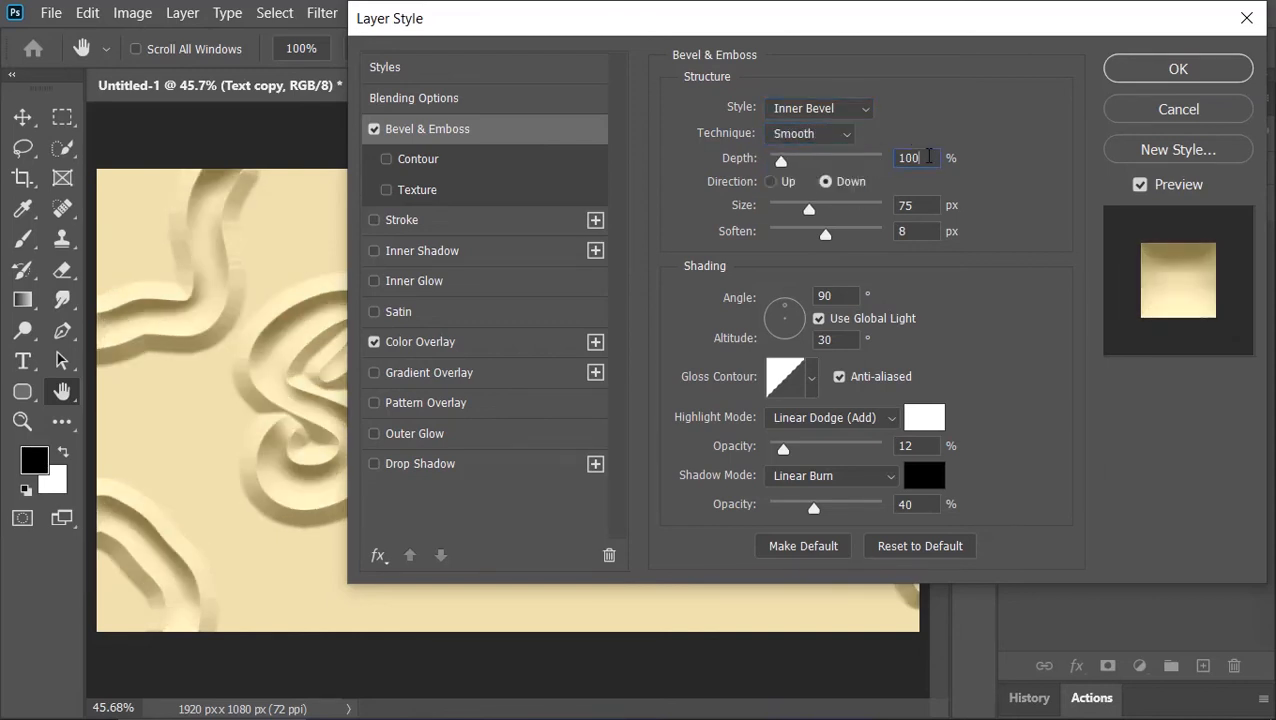
text(230)
key(Tab)
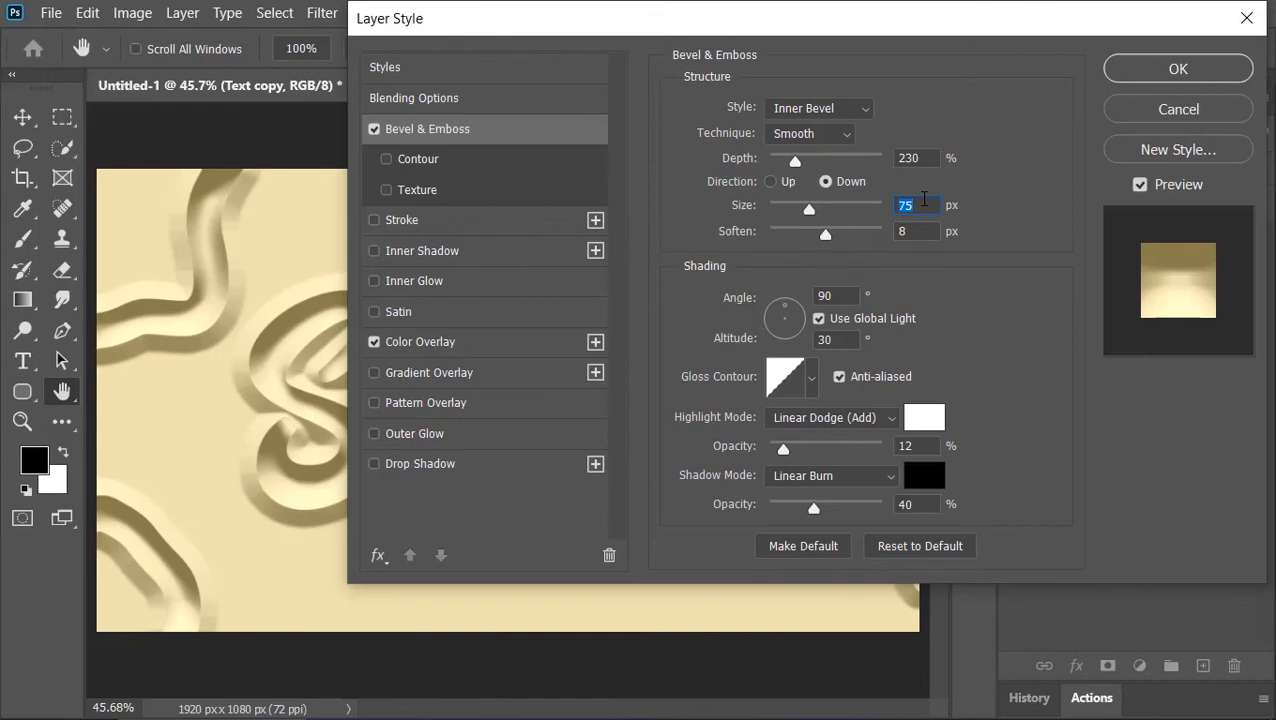
text(45)
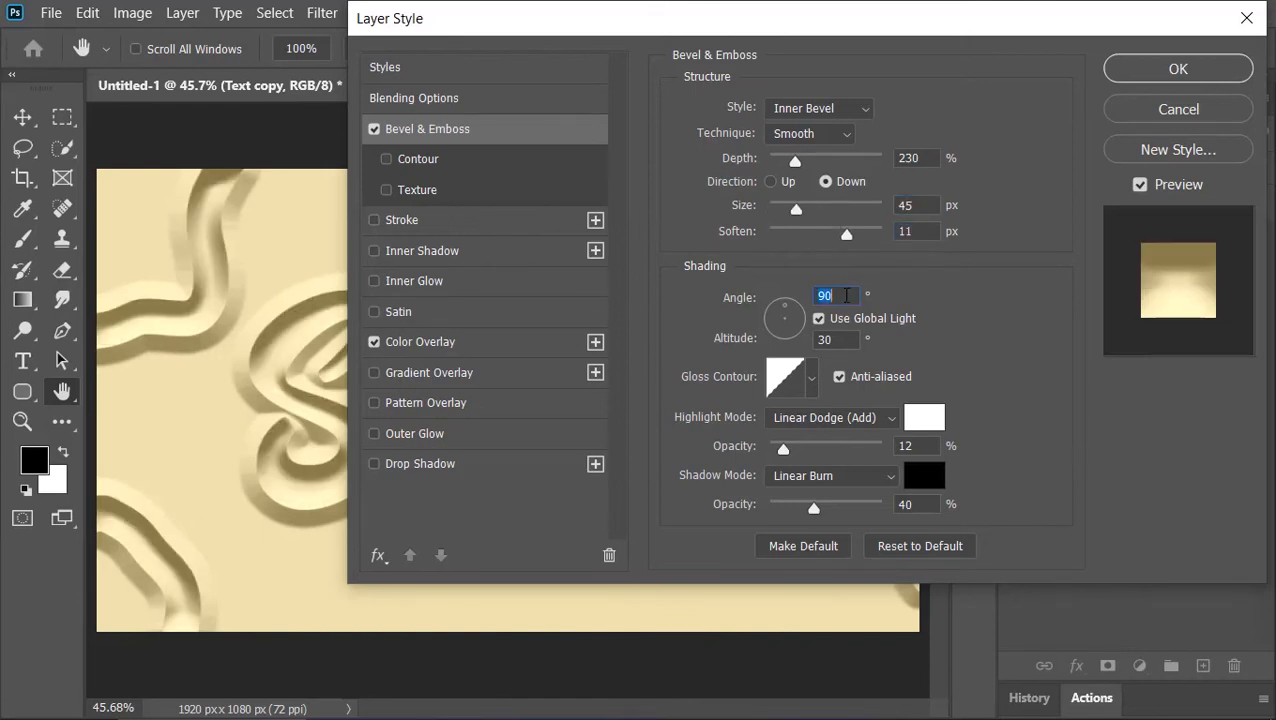
Step: Set the Text copy bevel's shading to angle 130°, altitude 45°, highlight opacity 0% and shadow opacity 30%, and apply the layer style
text(130)
click(848, 337)
text(4)
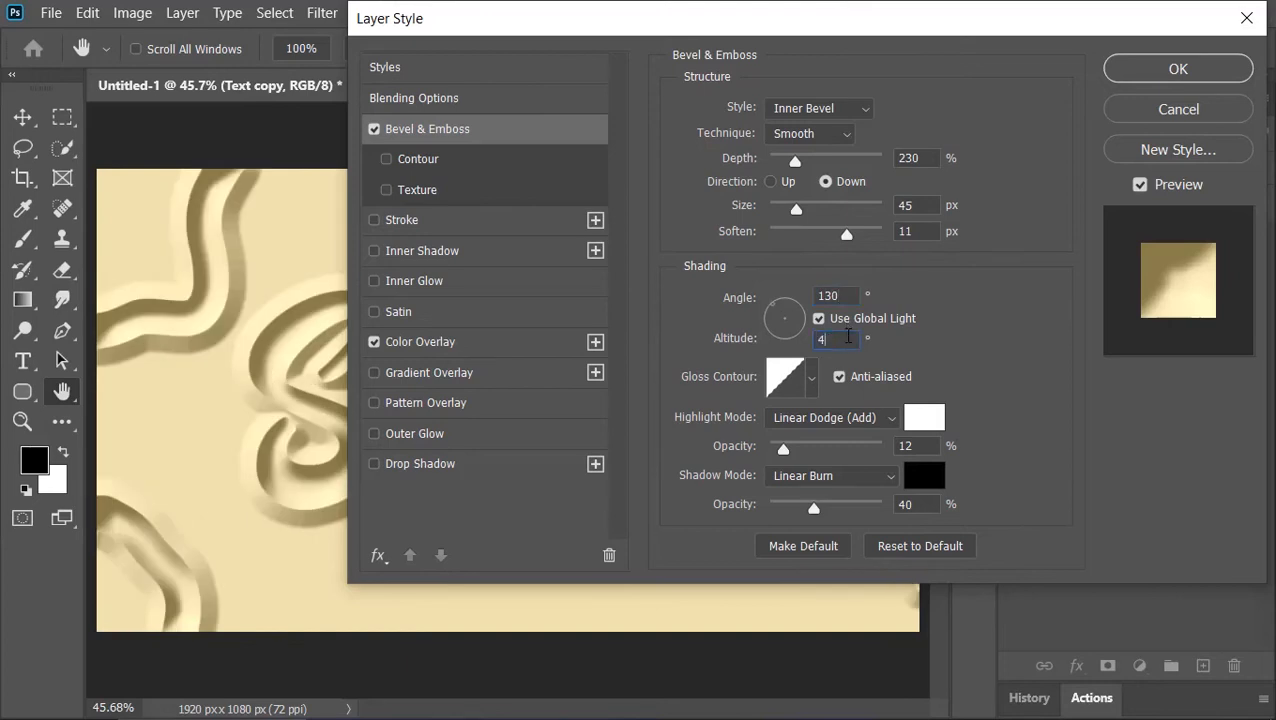
text(5)
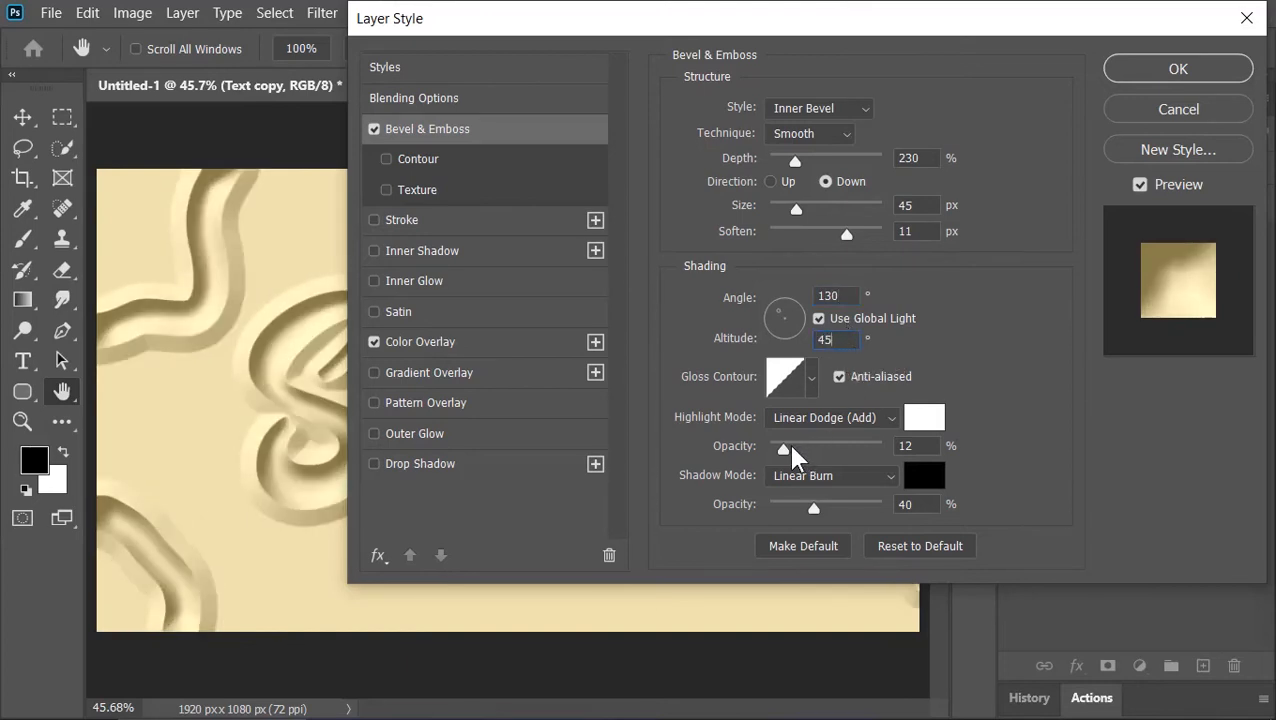
drag(783, 449, 763, 452)
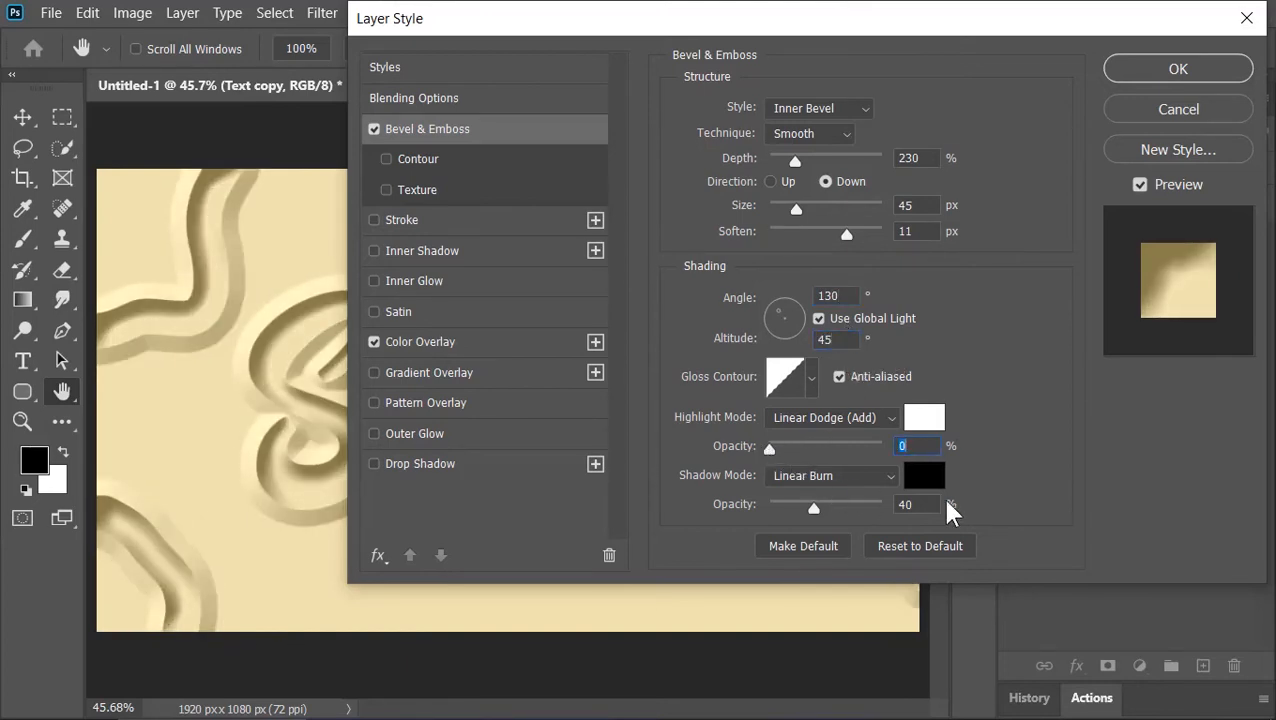
text(30)
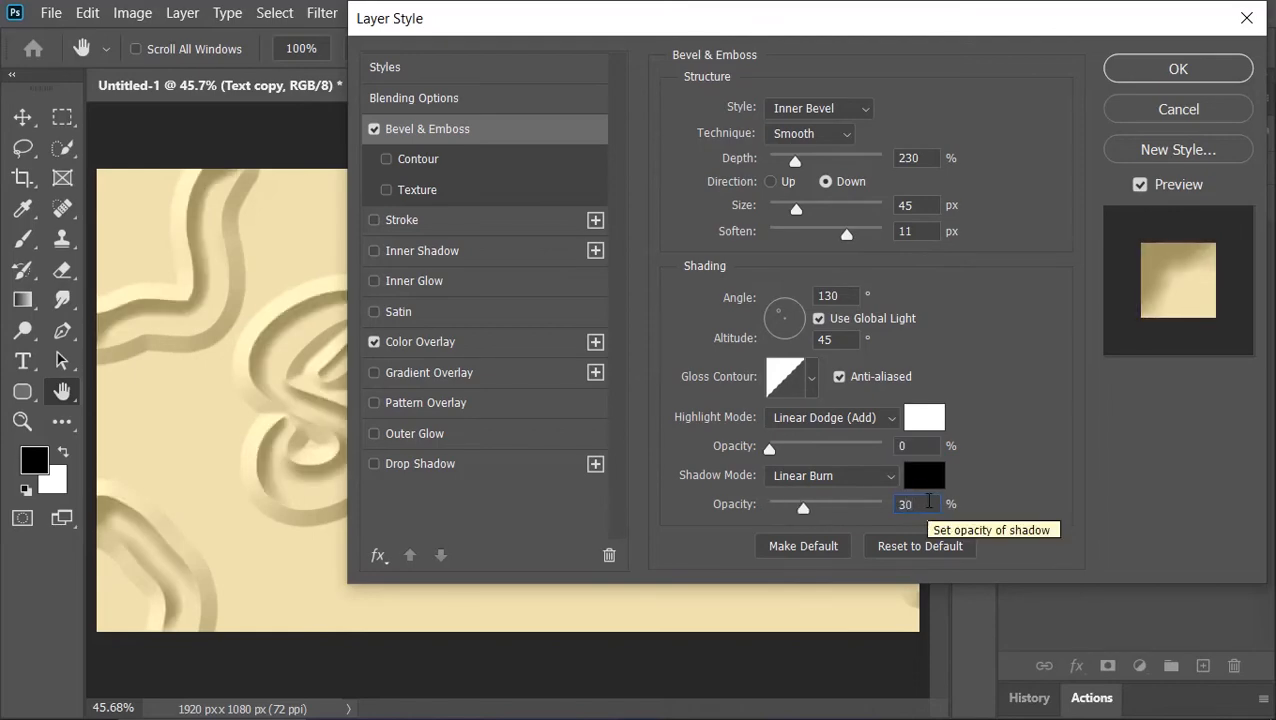
click(1157, 72)
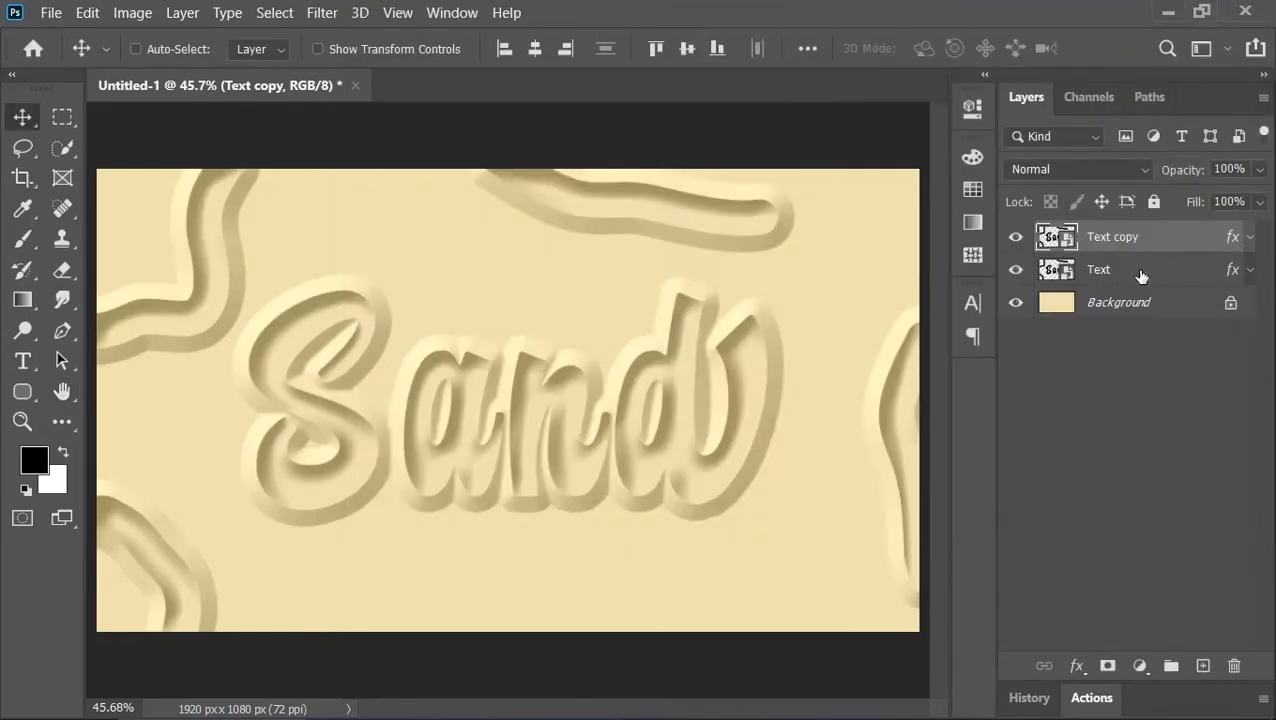
Step: Apply a Gaussian Blur with a 4.0 pixel radius to the Text copy layer
click(322, 12)
mouse_move(336, 263)
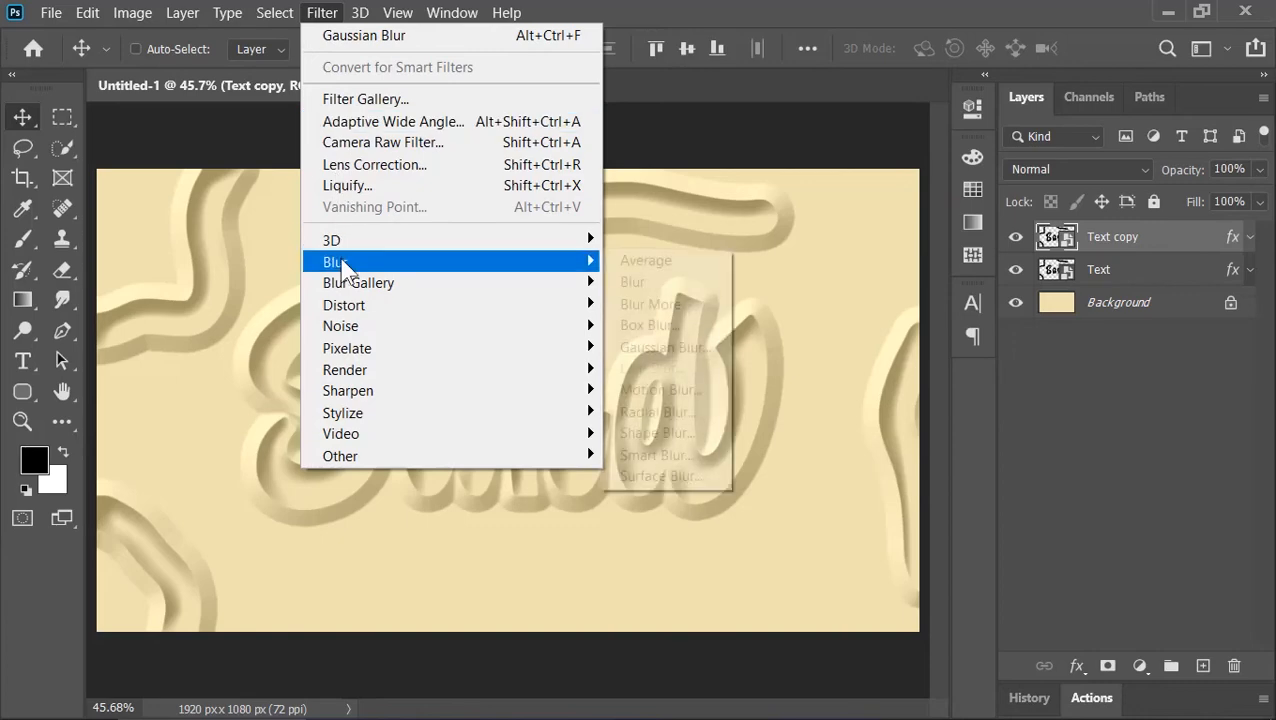
click(662, 347)
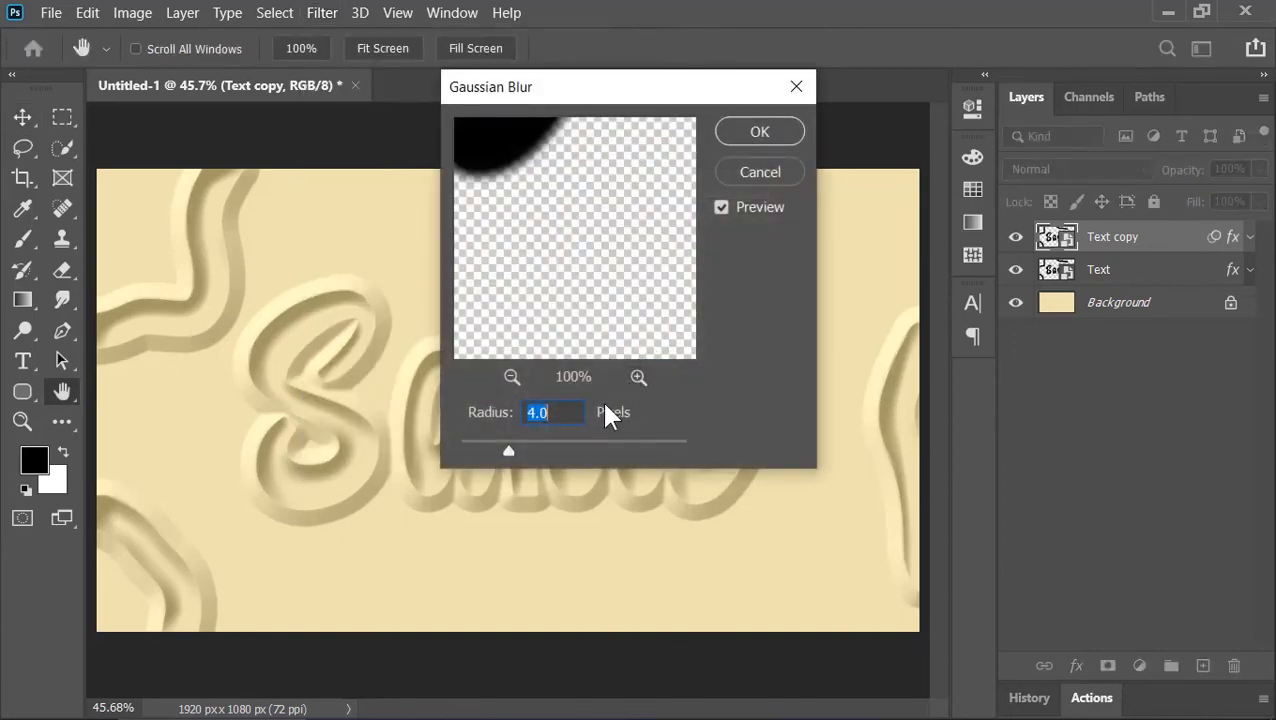
click(755, 129)
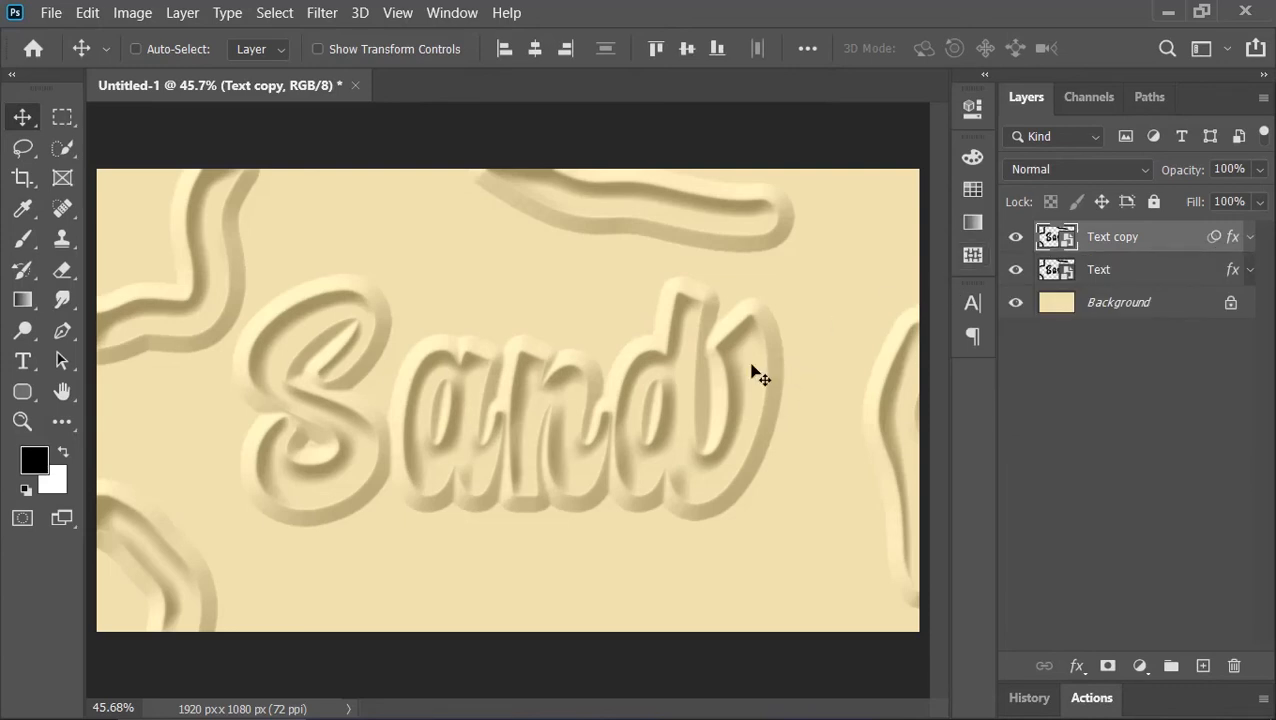
Step: Create a new layer above Text copy and name it Grains
click(1203, 666)
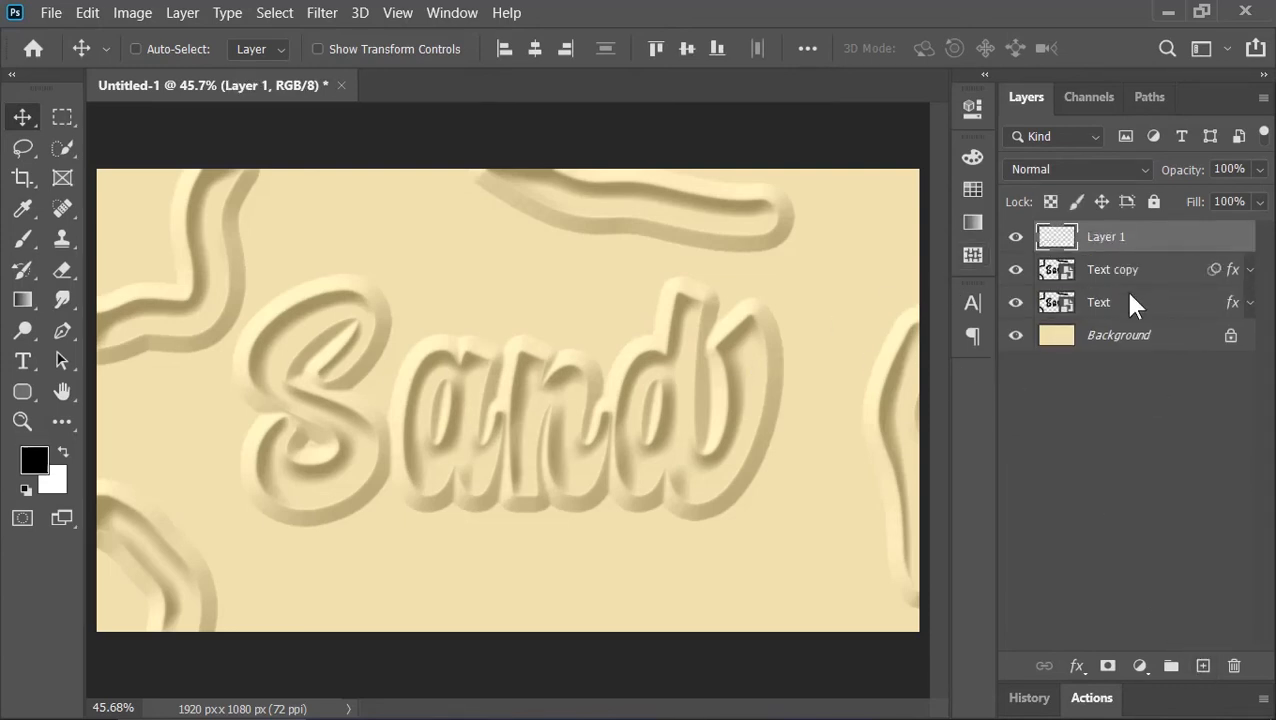
double_click(1115, 236)
text(Grains)
key(Return)
Step: Set the foreground color to a 50% brightness grey (#808080) and fill the Grains layer with it using the Paint Bucket
click(38, 465)
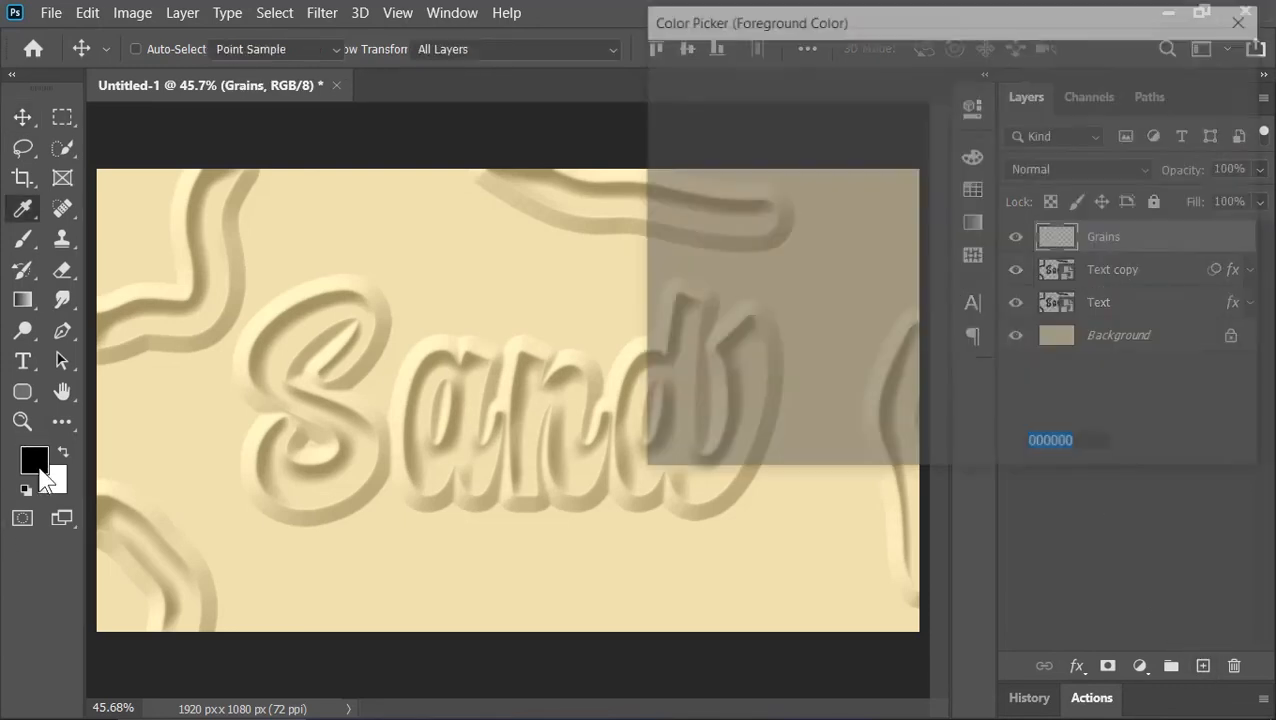
text(7c7c7c)
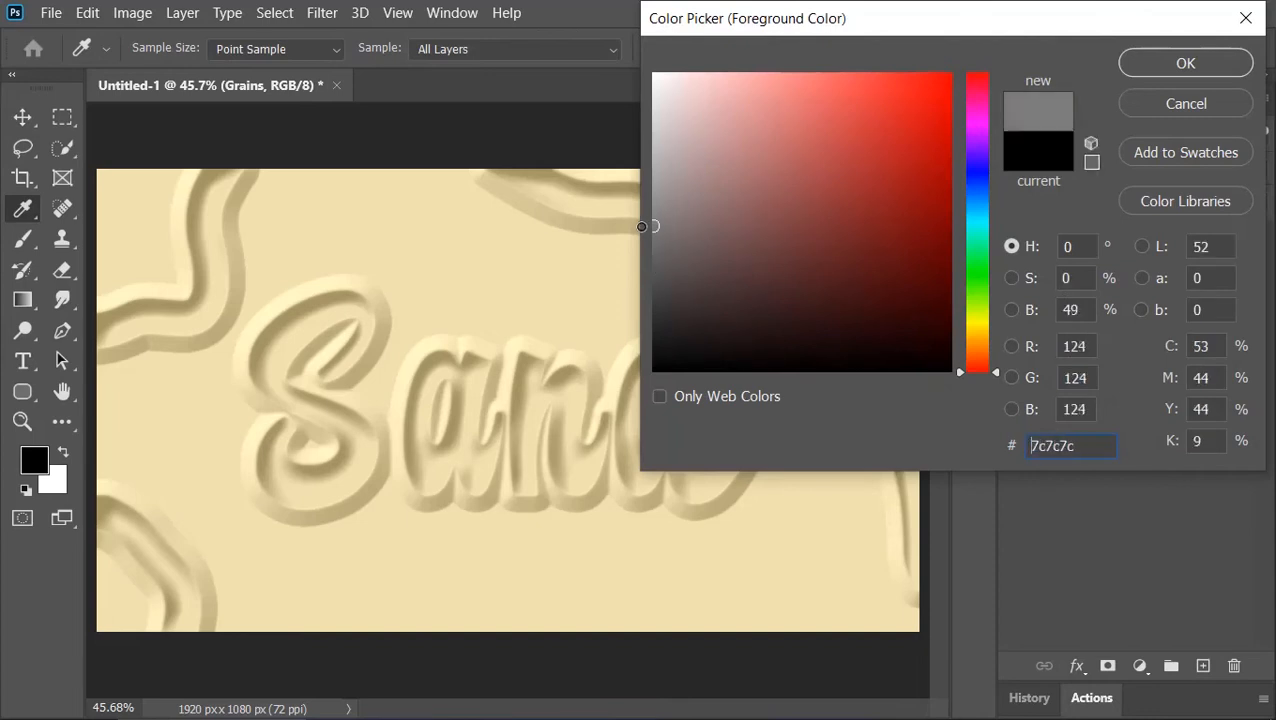
double_click(1083, 310)
text(50)
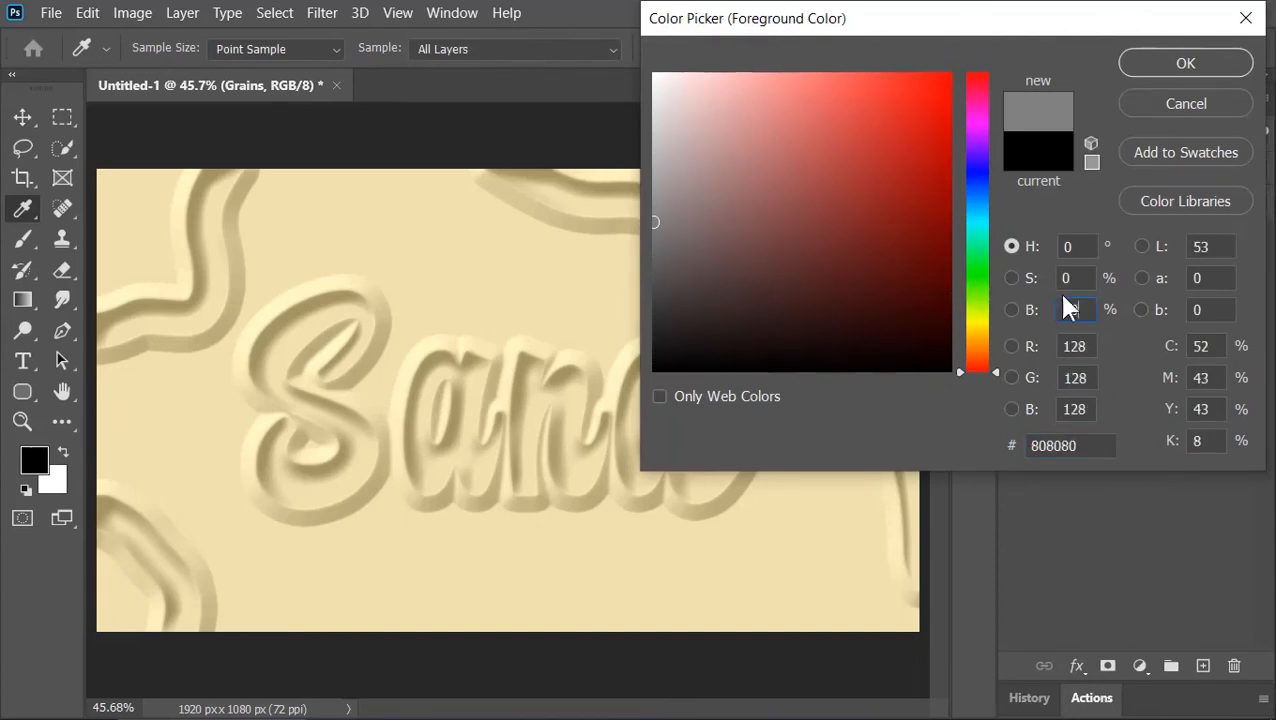
click(1167, 66)
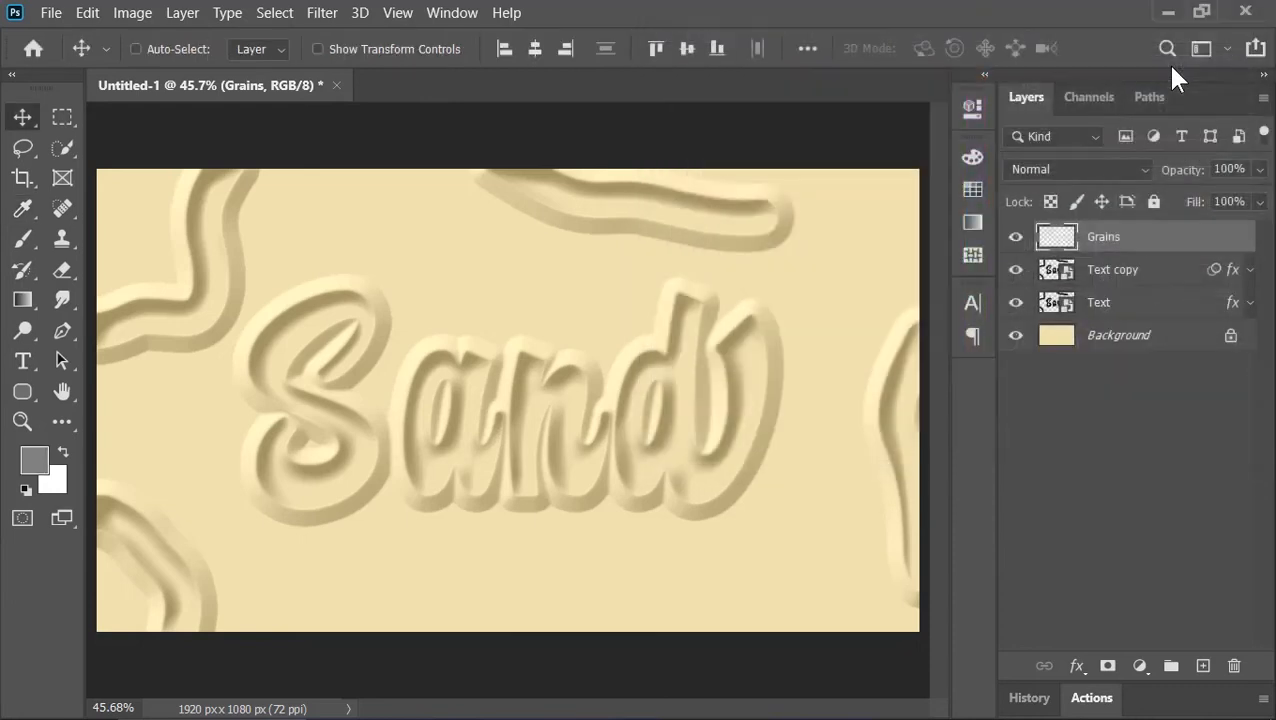
click(23, 300)
click(84, 318)
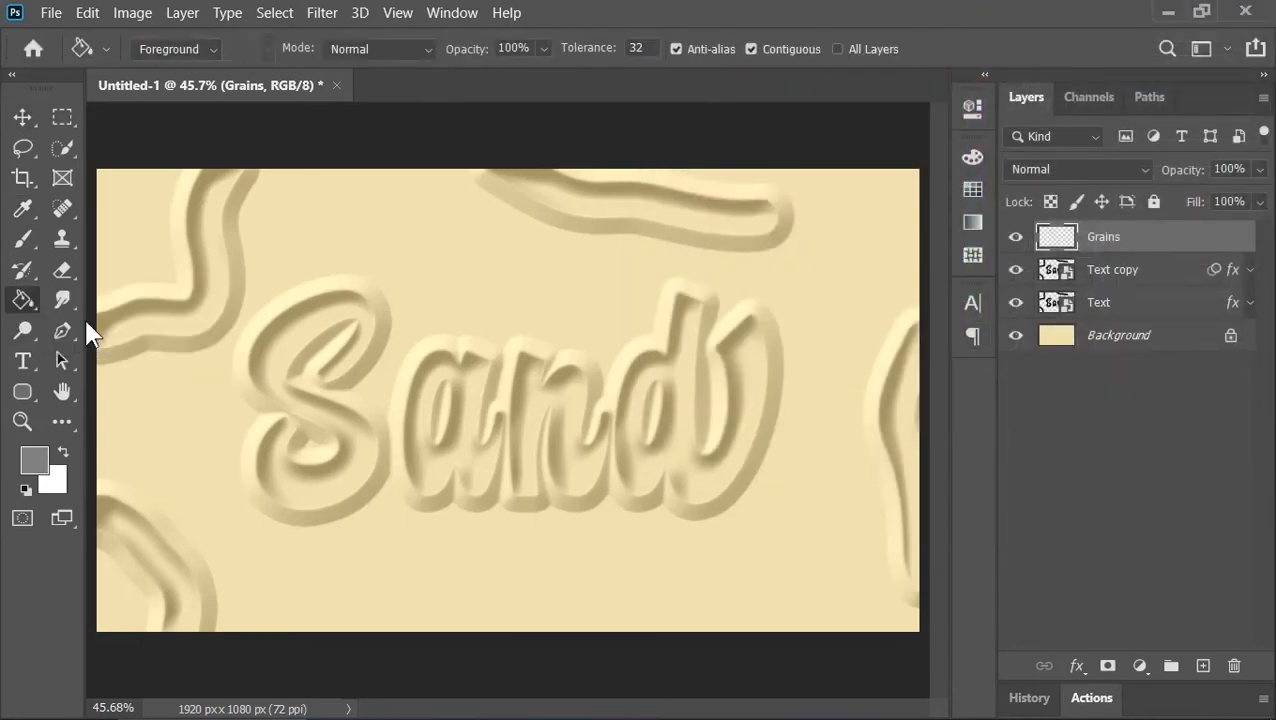
click(500, 337)
key(v)
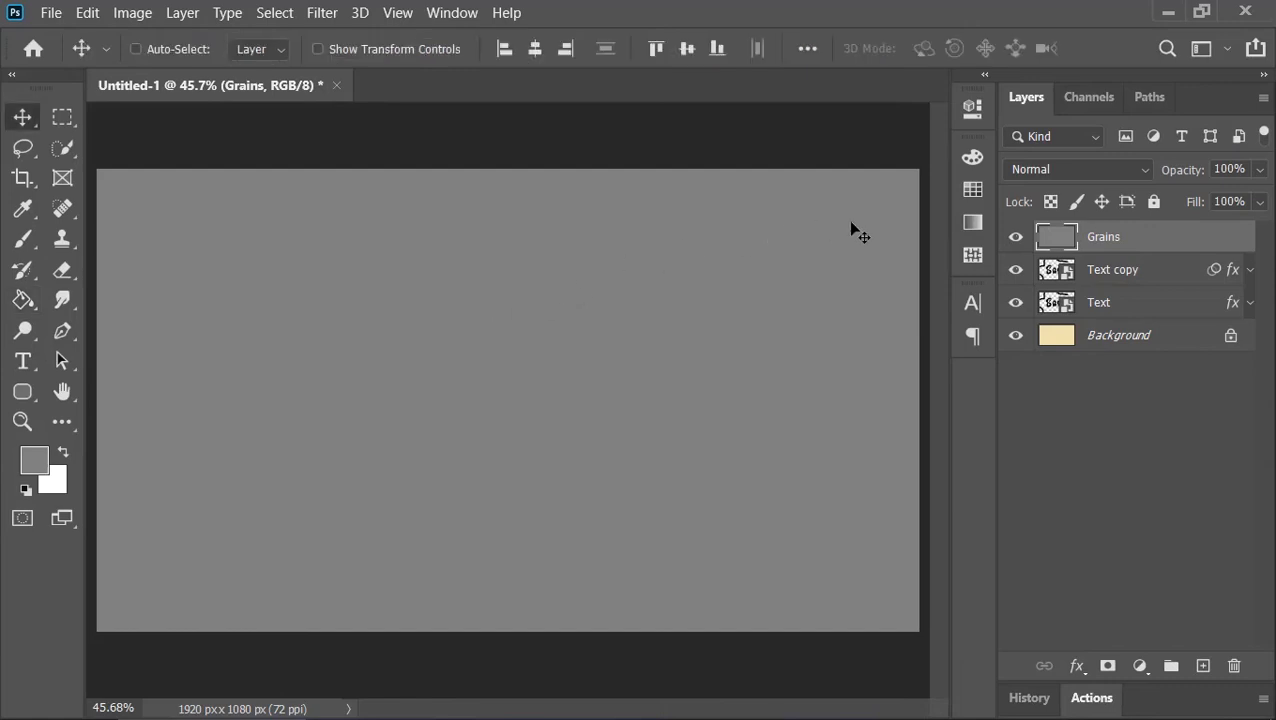
Step: Convert the Grains layer to a smart object and set its blend mode to Overlay
right_click(1118, 246)
click(971, 326)
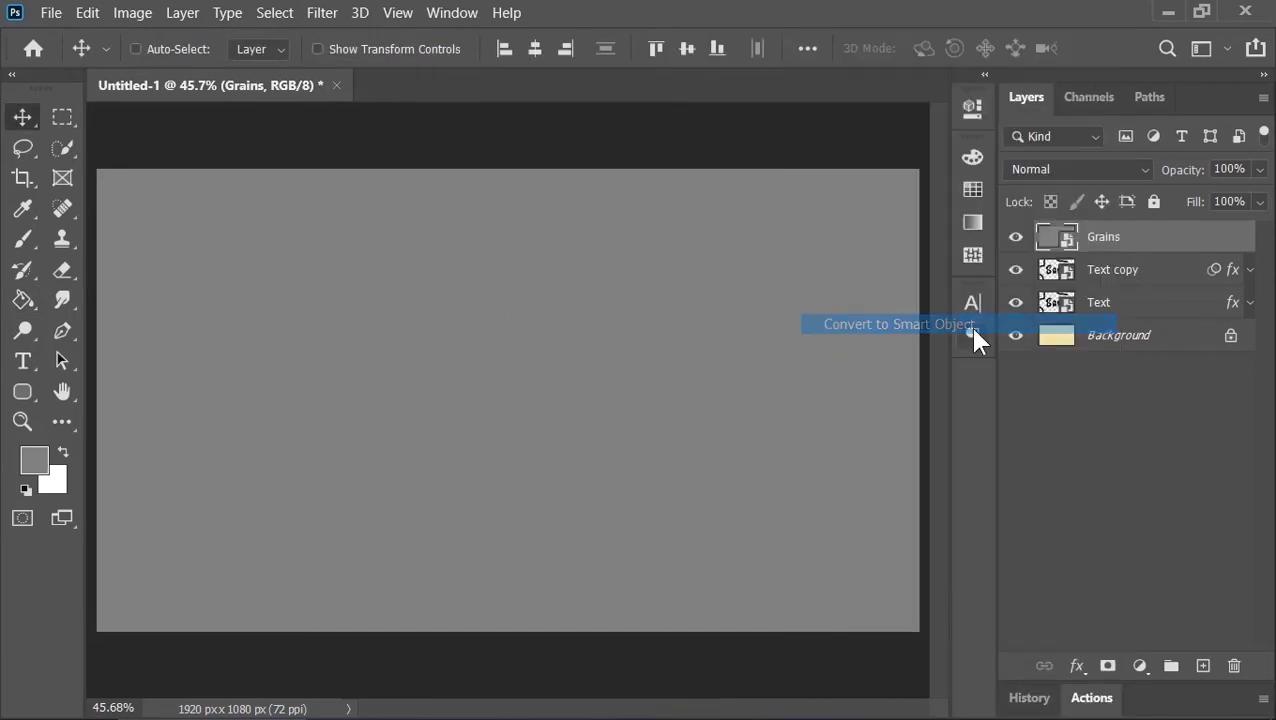
click(1031, 169)
click(1035, 413)
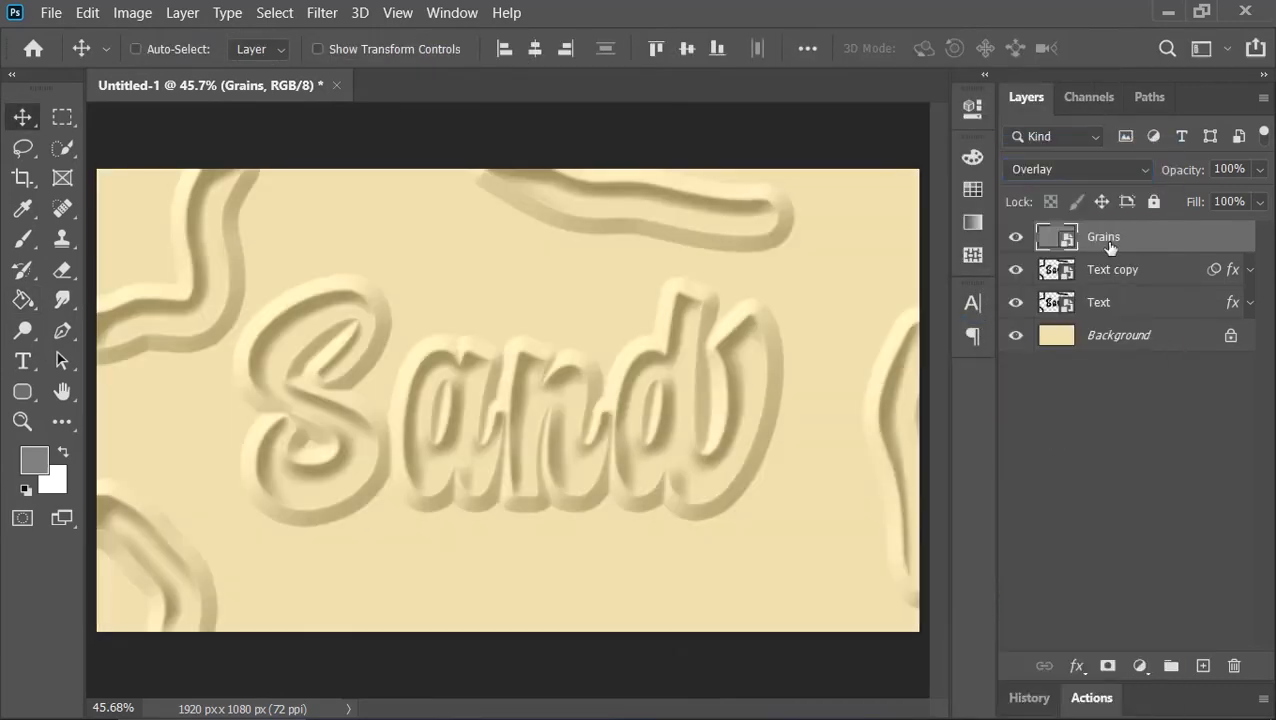
Step: Apply an Add Noise filter to the Grains layer with amount 7%, Gaussian distribution and Monochromatic enabled, and collapse its smart filter list
click(325, 14)
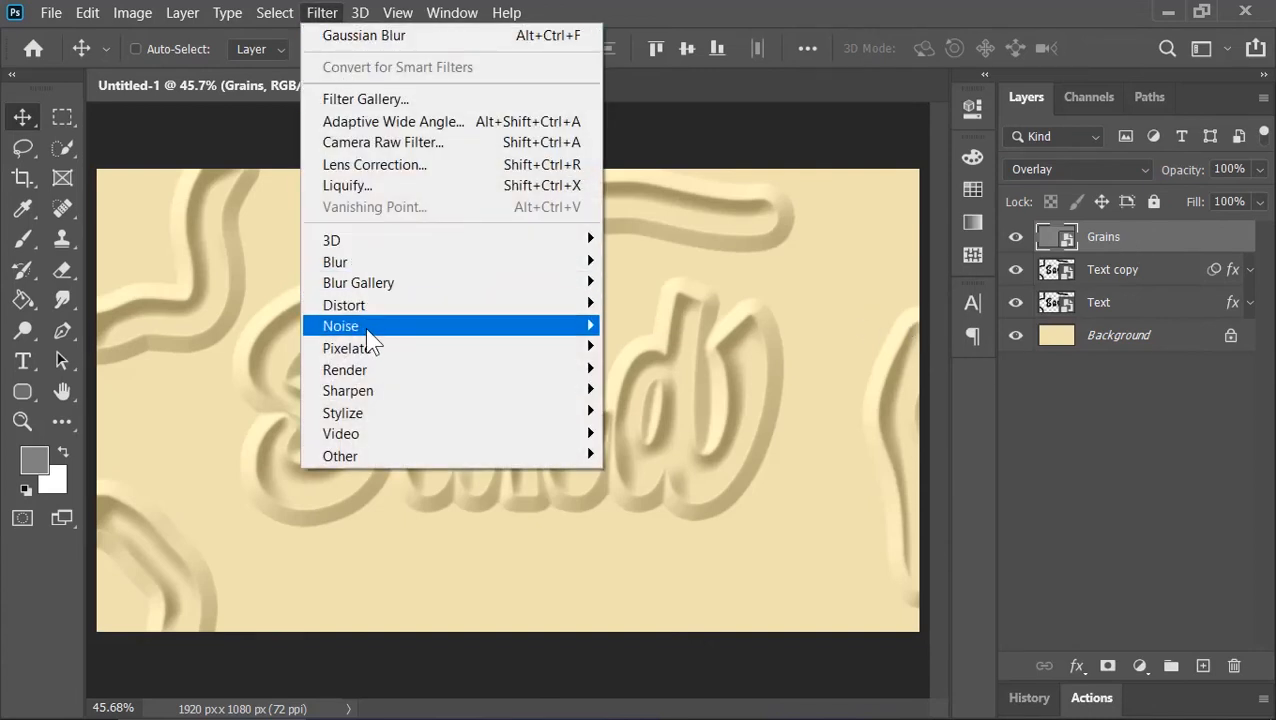
mouse_move(368, 340)
click(618, 326)
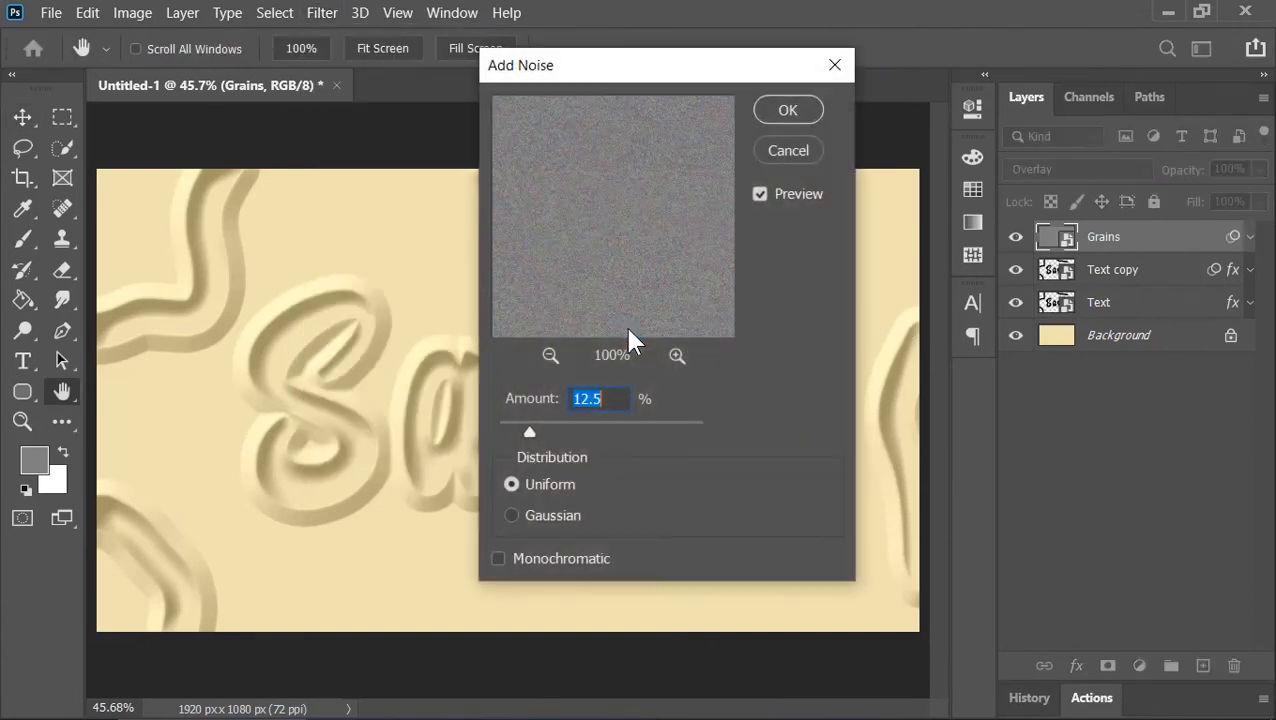
click(553, 515)
click(565, 559)
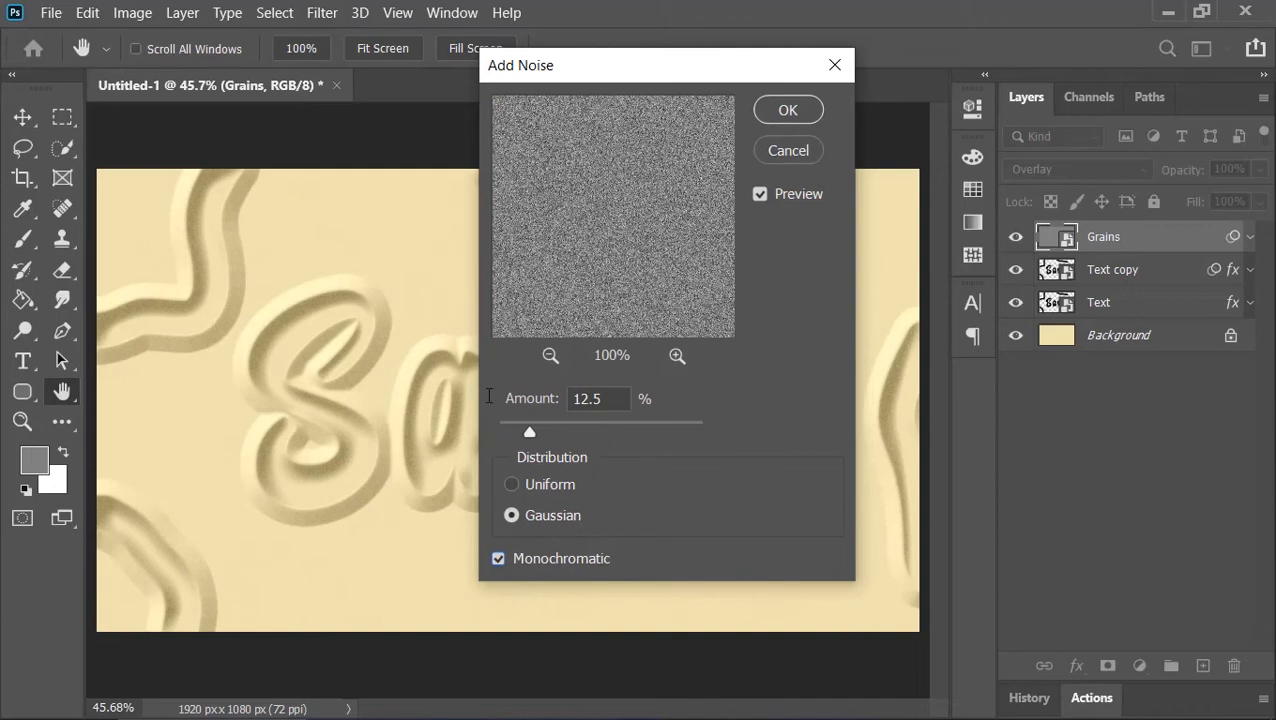
drag(606, 399, 489, 396)
text(7)
click(788, 110)
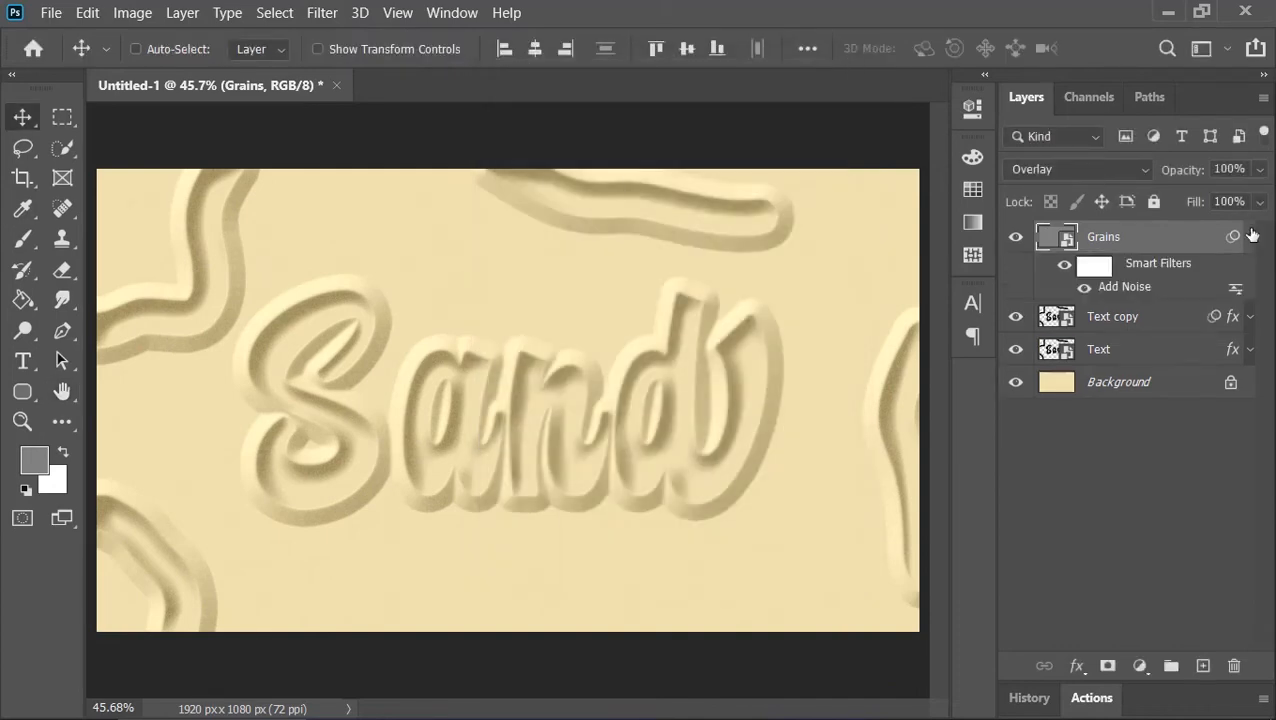
click(1250, 236)
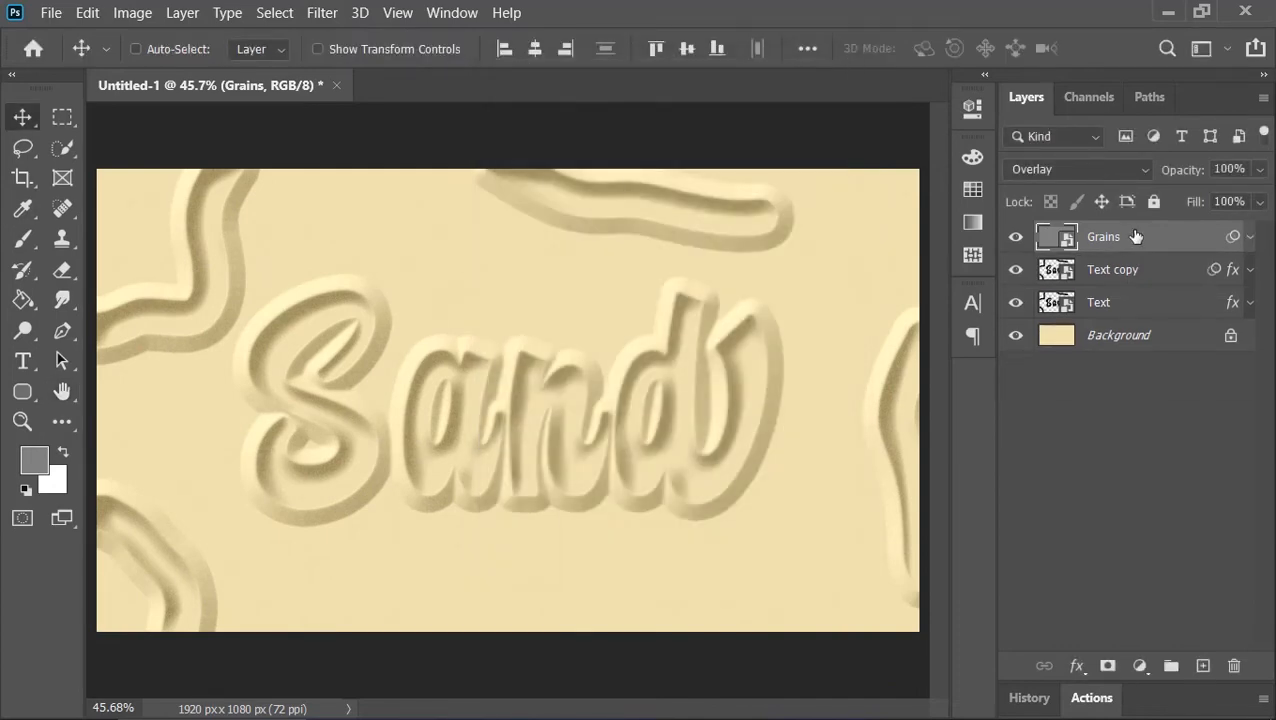
Step: Open the nested smart object inside the Text copy layer and change its "Sand" text to "Edit"
click(1060, 272)
double_click(1058, 271)
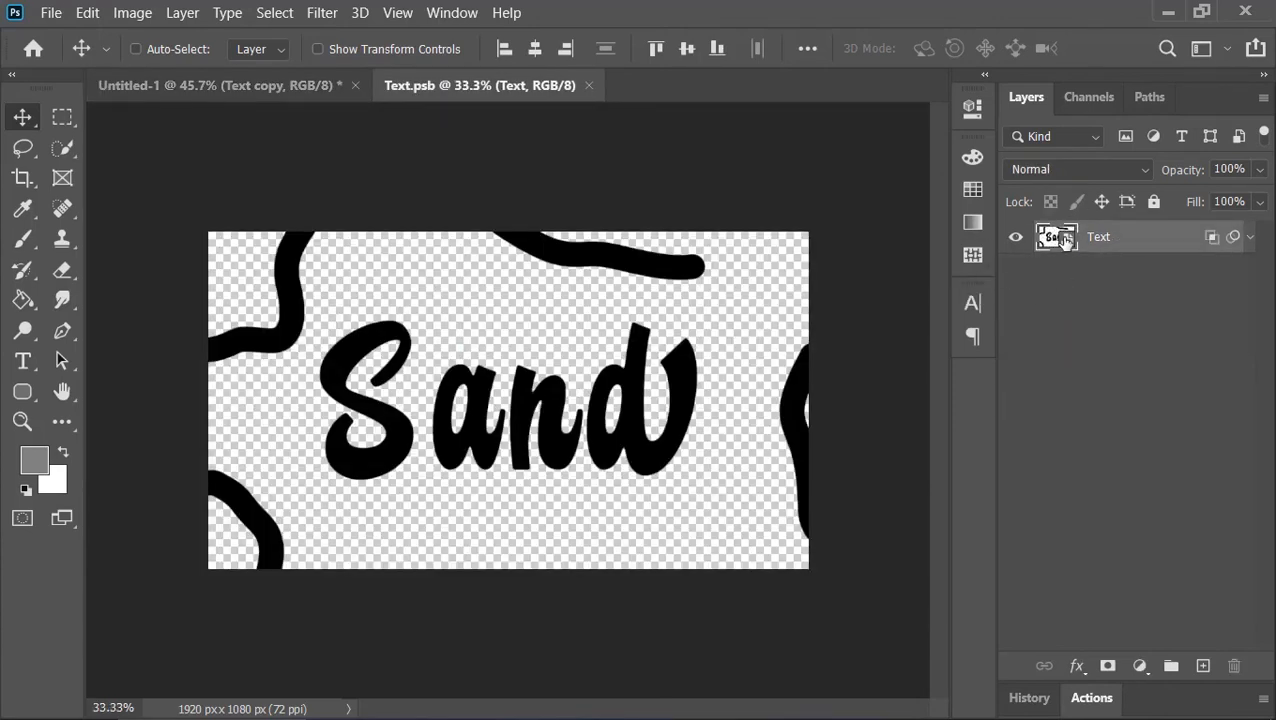
double_click(1063, 238)
click(1122, 281)
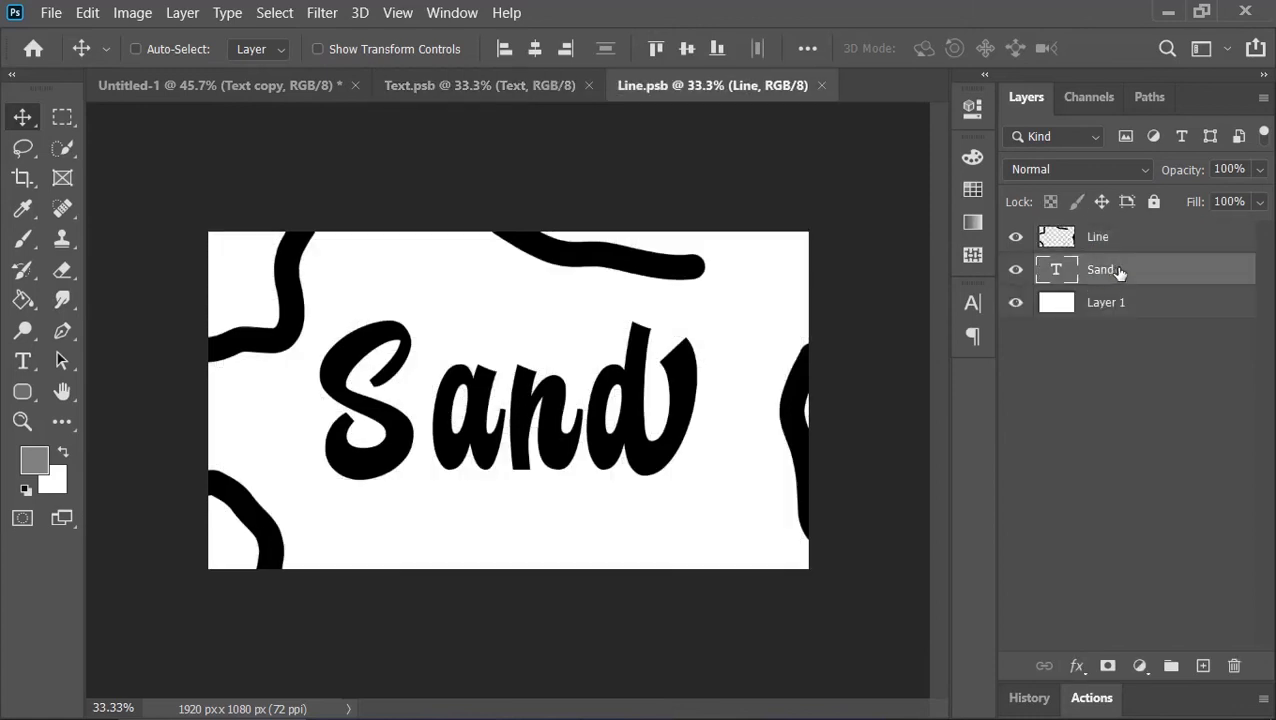
double_click(1056, 270)
text(Edit)
key(ctrl+Return)
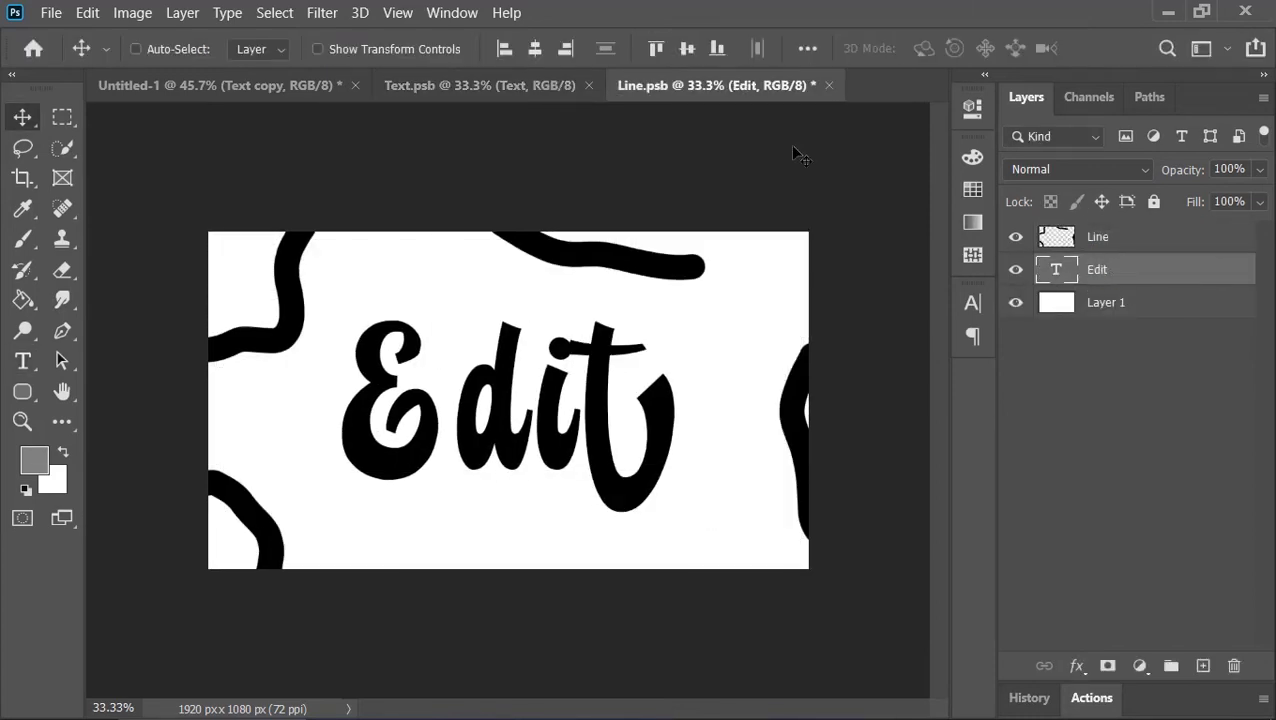
Step: Close the Line.psb and Text.psb smart object documents, saving the changes in both
click(829, 85)
click(610, 307)
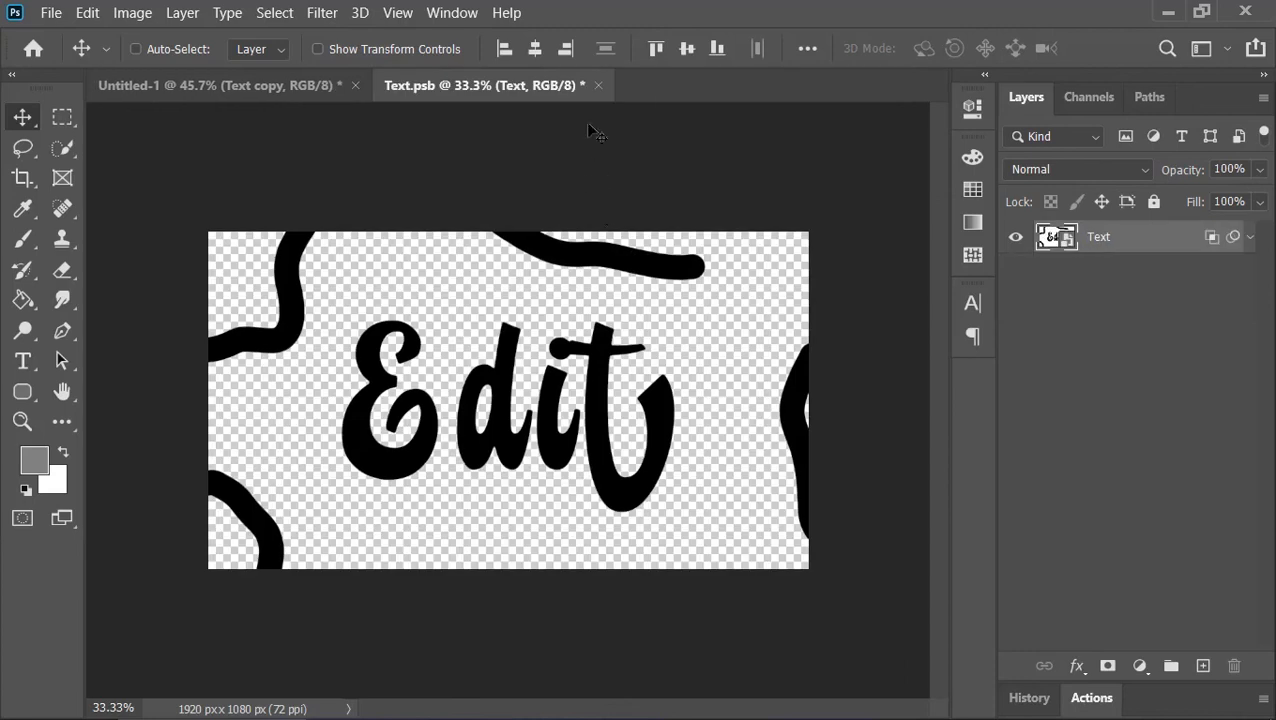
click(598, 85)
click(575, 310)
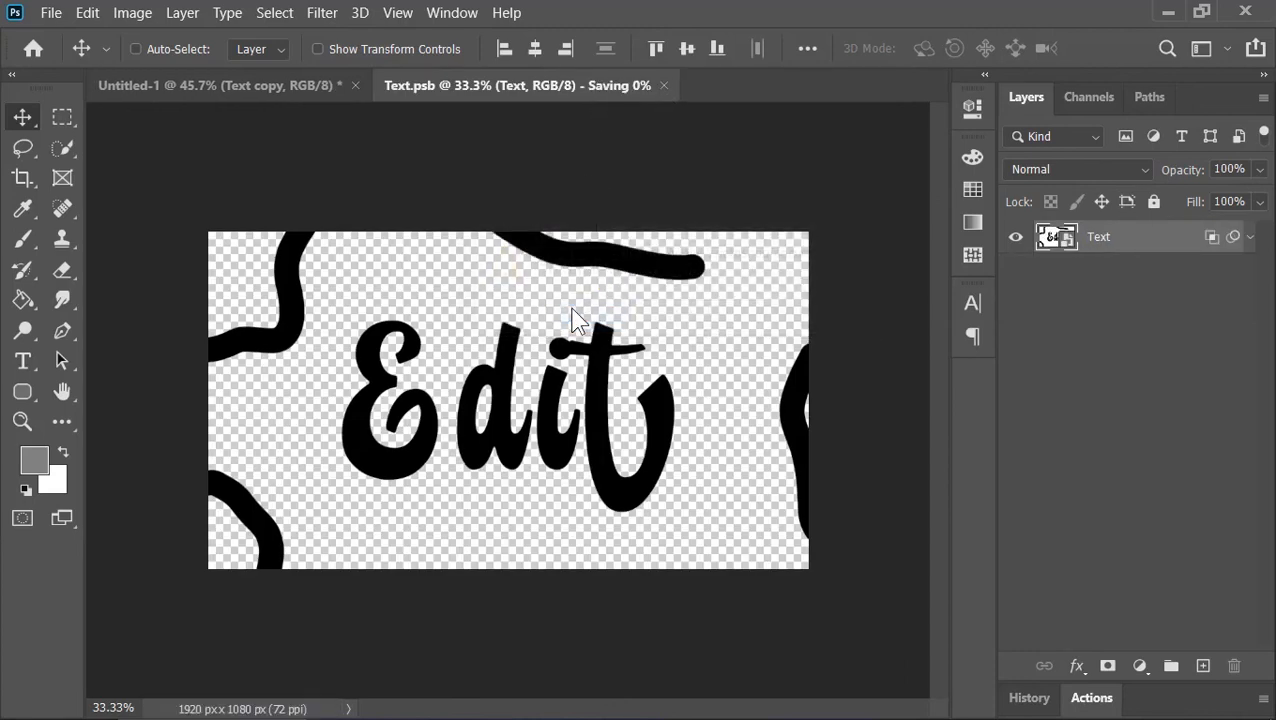